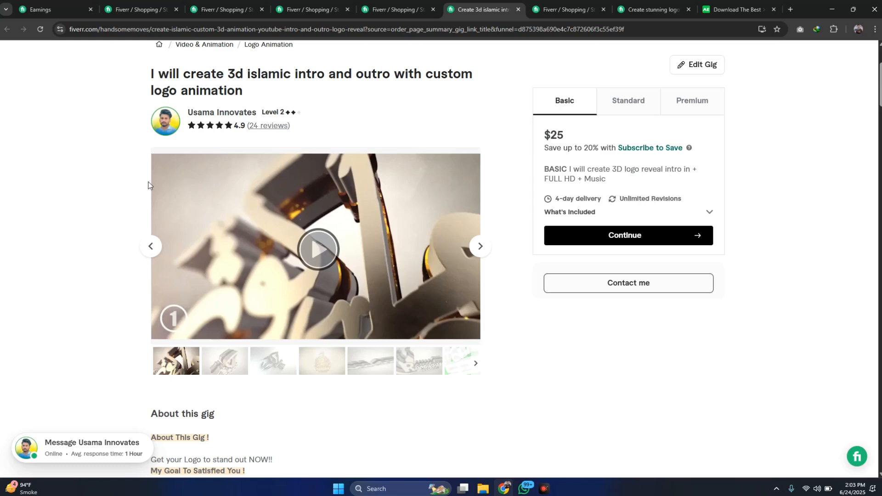
- Review the 3D Islamic intro gig page and view its Standard and Premium packages
scroll(148, 187, "down", 2)
scroll(146, 186, "up", 3)
scroll(145, 186, "down", 4)
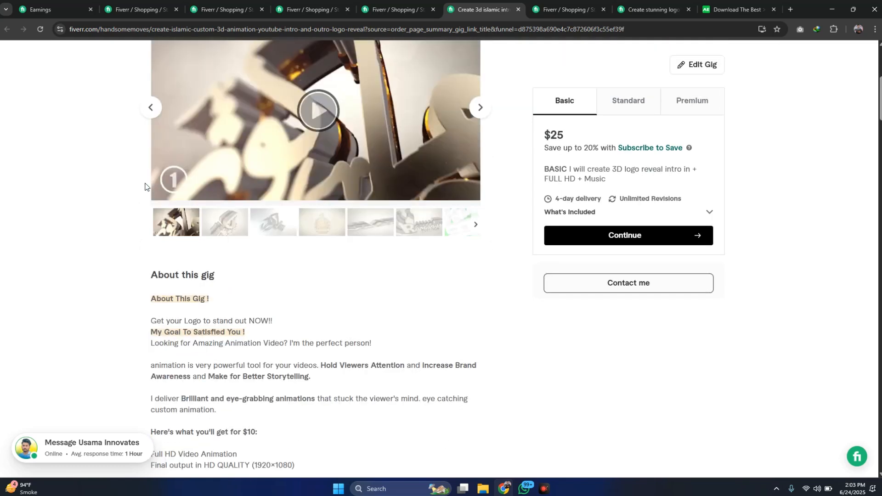
scroll(145, 186, "up", 5)
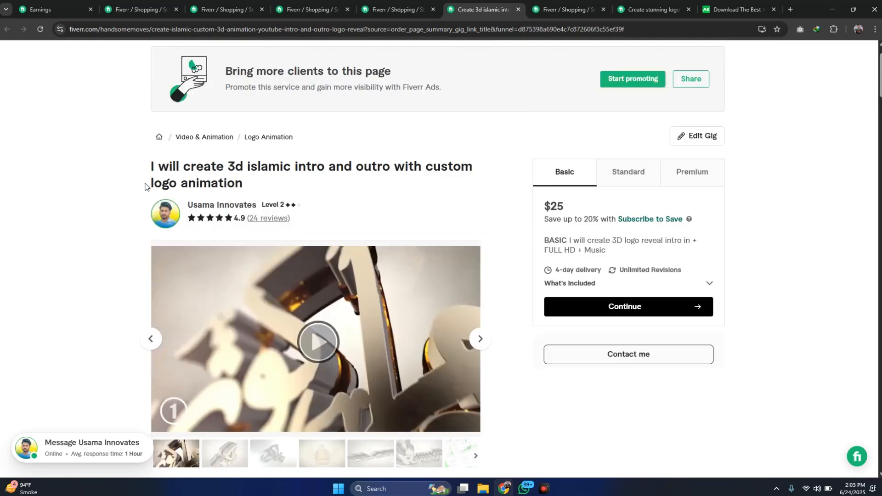
scroll(144, 186, "down", 1)
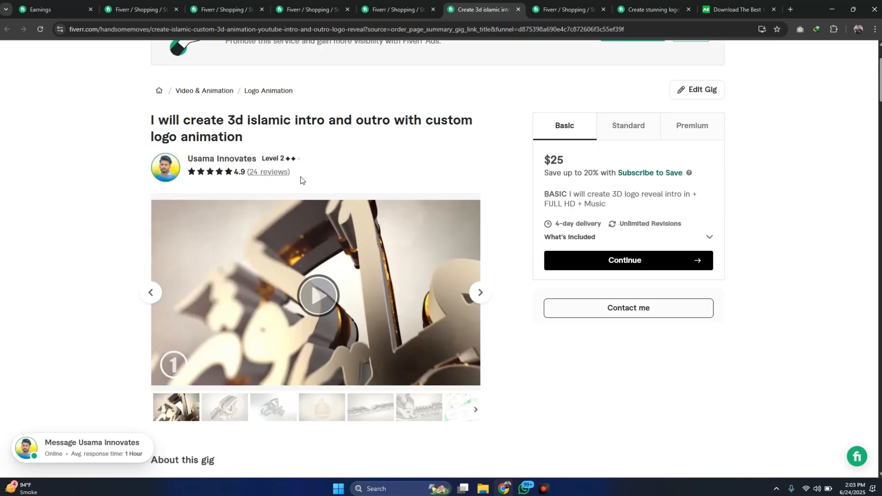
scroll(354, 123, "down", 1)
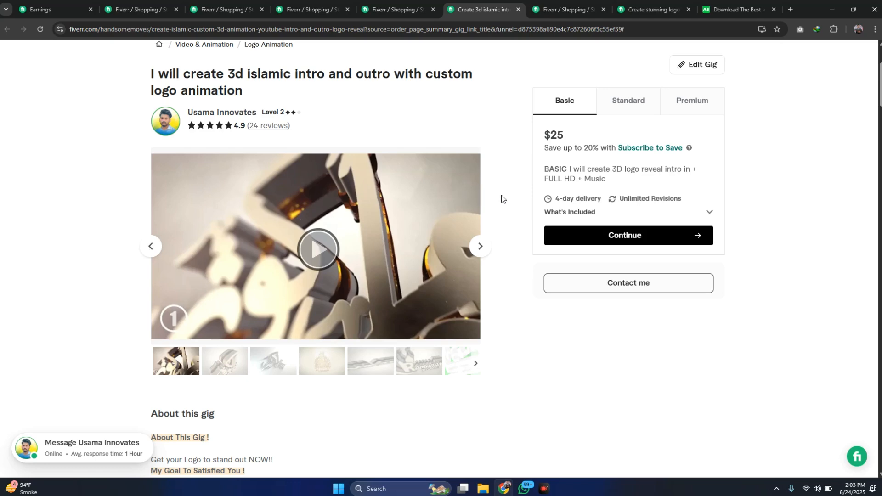
left_click(640, 101)
left_click(694, 99)
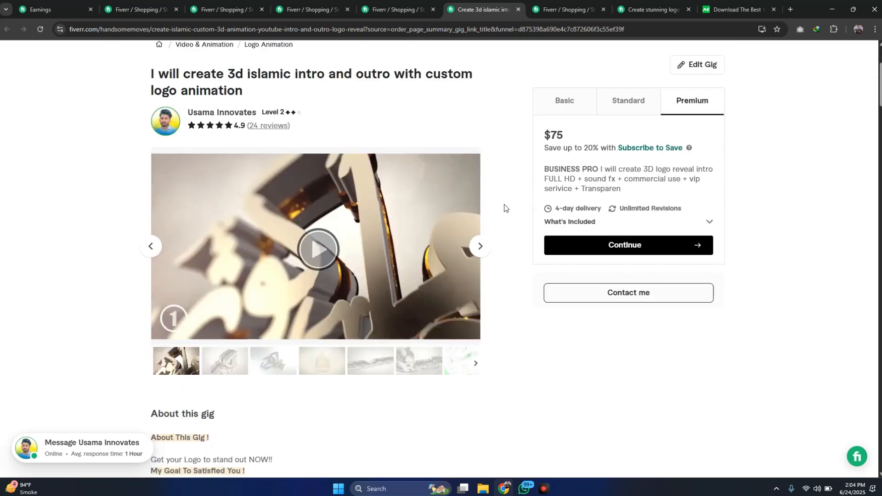
- Browse the gig's gallery through to the fourth sample, the golden calligraphy logo
scroll(495, 211, "down", 1)
left_click(481, 201)
left_click(481, 202)
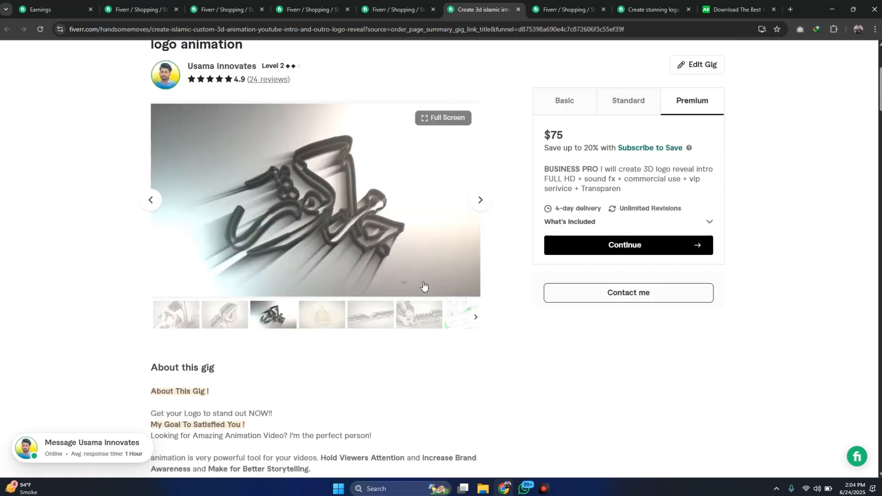
left_click(480, 202)
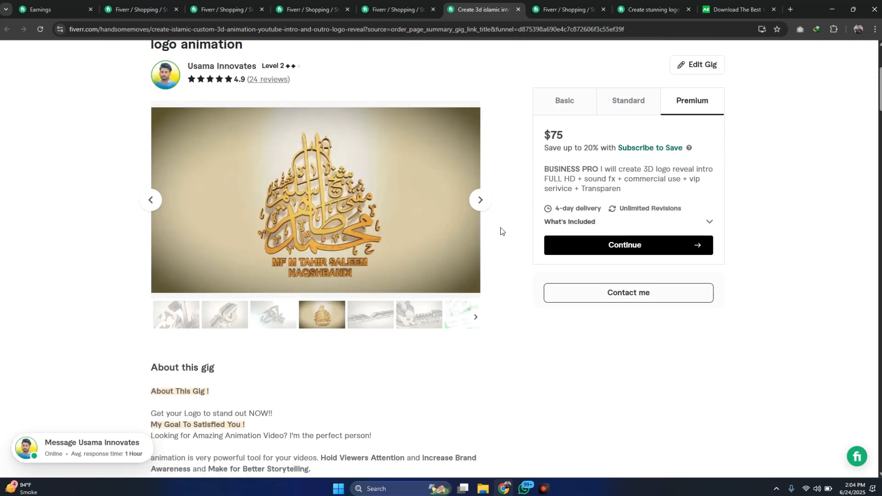
- Check the completed orders for the 2D intro, 3D Islamic intro and CUDA parallel programming gigs, including their total prices
left_click(540, 10)
scroll(499, 181, "down", 3)
scroll(500, 181, "up", 3)
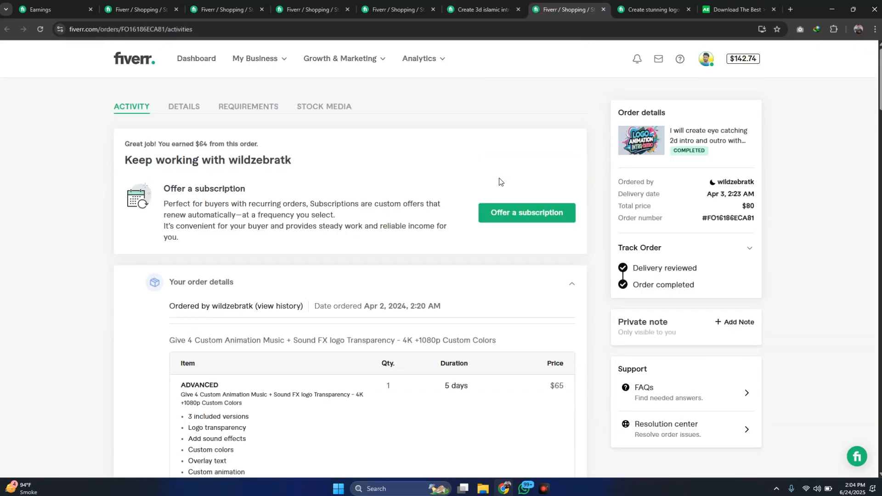
left_click(480, 8)
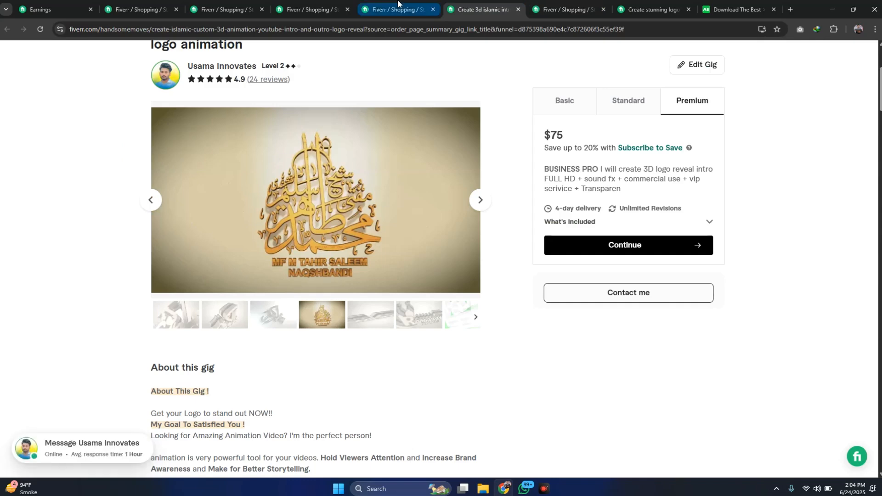
left_click(398, 4)
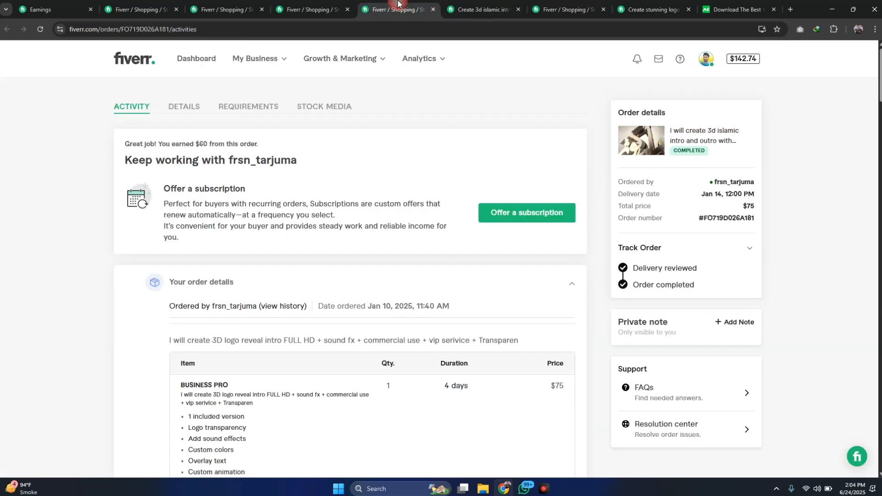
double_click(738, 206)
left_click(306, 9)
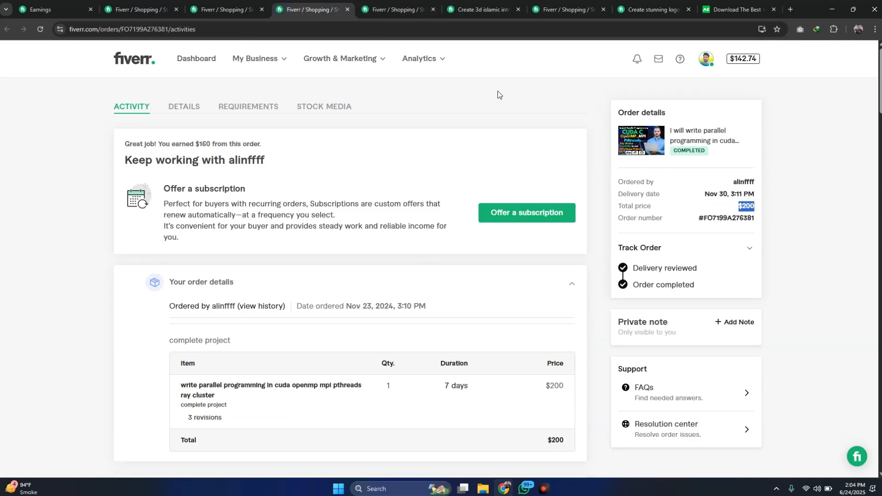
- Examine the total price, item lines and tip of the February 2021 logo animation order
left_click(376, 4)
left_click(225, 5)
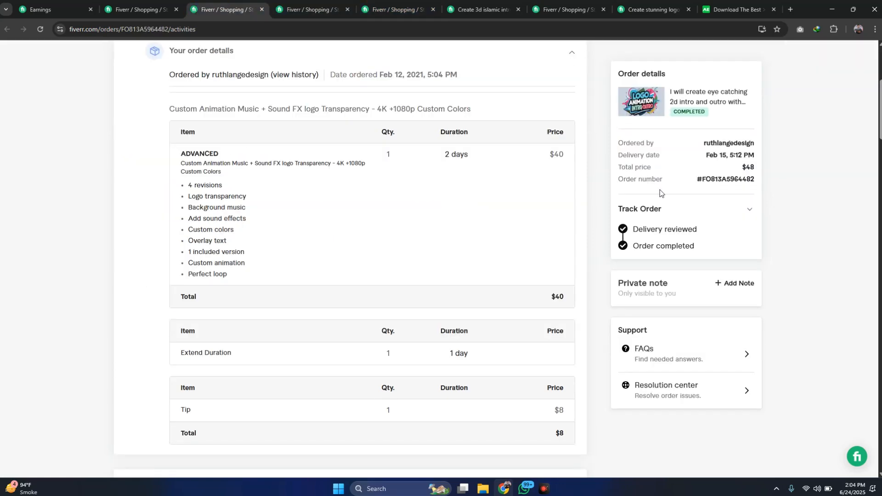
scroll(662, 193, "up", 1)
left_click_drag(731, 178, 760, 169)
left_click(702, 198)
scroll(387, 257, "down", 2)
scroll(385, 257, "down", 2)
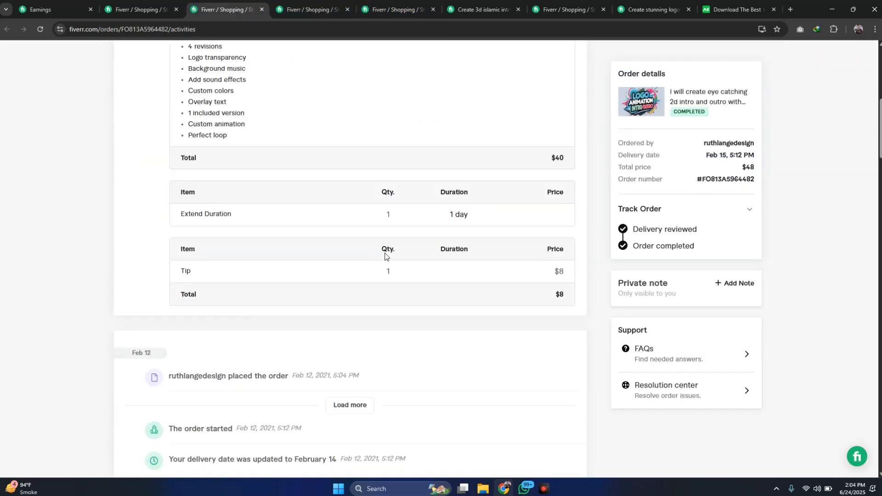
scroll(527, 300, "up", 1)
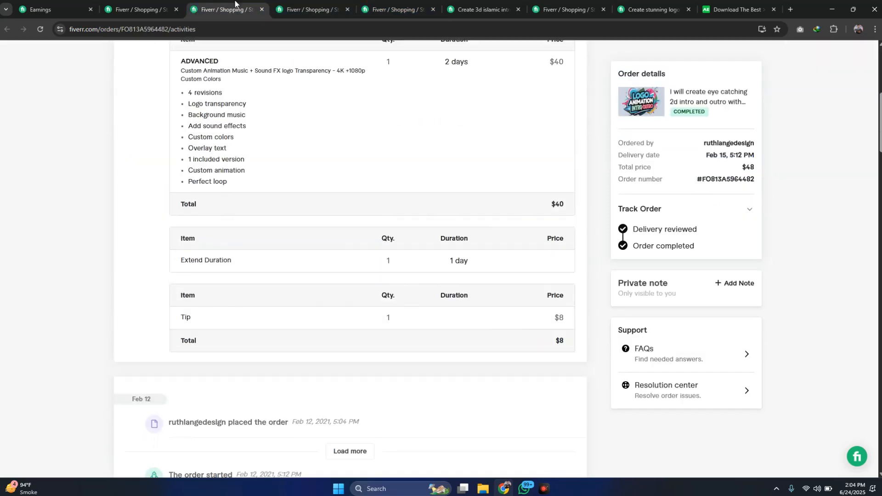
- Check the total price and order details of the June 2021 2D intro order
left_click(138, 4)
double_click(748, 206)
scroll(380, 229, "down", 2)
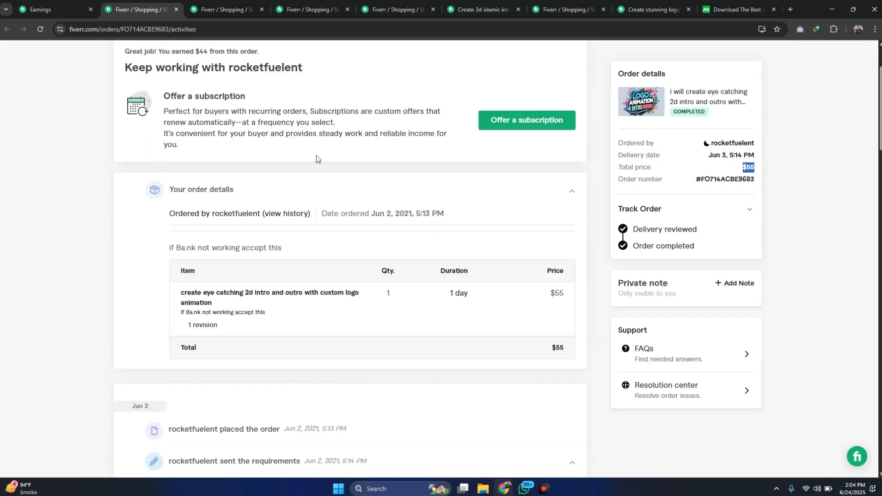
- Look through the earnings activity list, from the newest entries back to early 2021
left_click(51, 9)
scroll(297, 134, "down", 6)
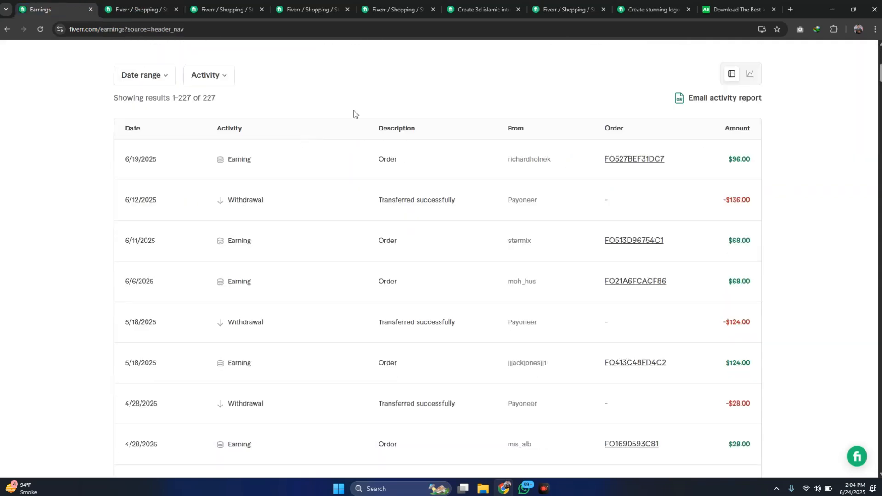
left_click_drag(881, 77, 879, 413)
scroll(736, 232, "up", 15)
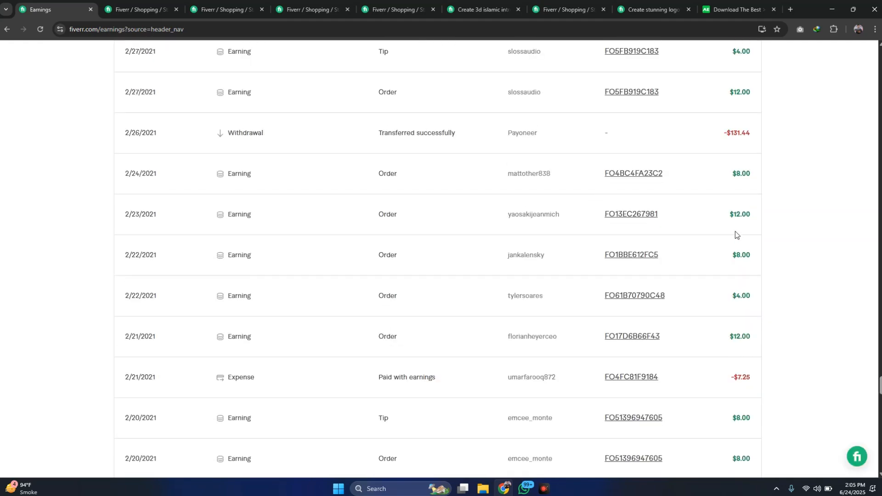
scroll(735, 232, "up", 7)
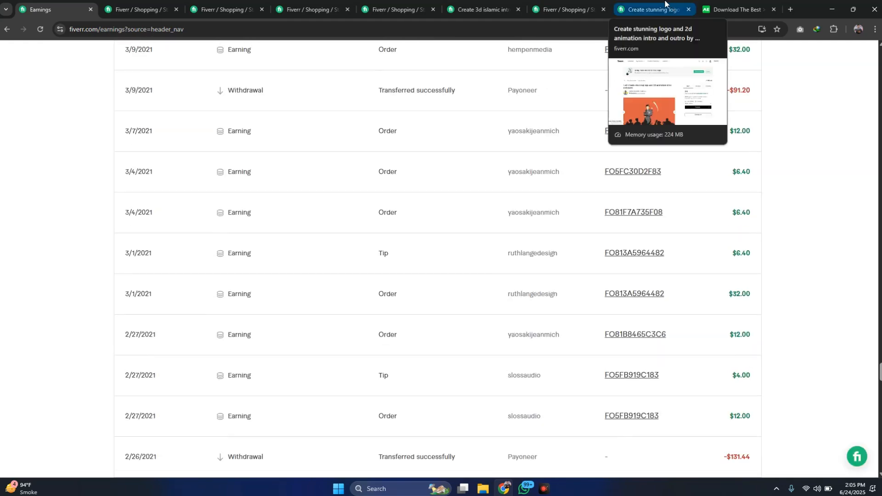
- Switch to the aedownload.com template site and look over its home page
left_click(717, 6)
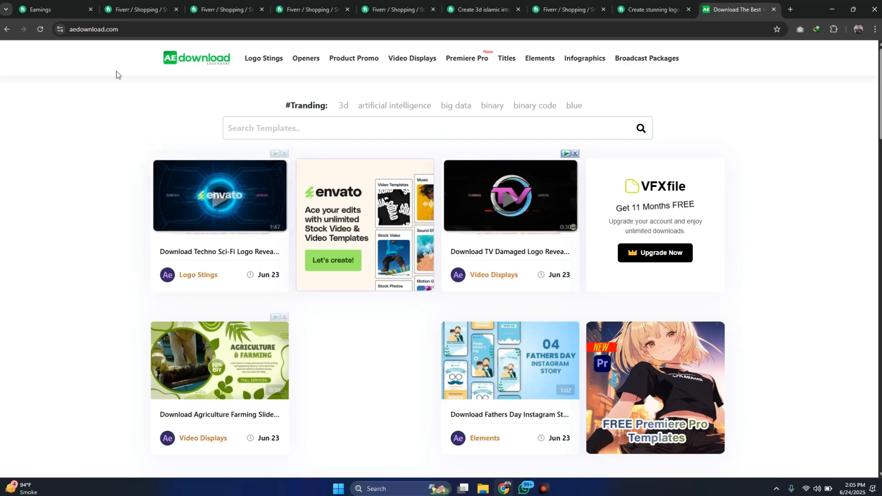
left_click(137, 30)
left_click(88, 104)
scroll(89, 107, "down", 4)
scroll(89, 106, "up", 4)
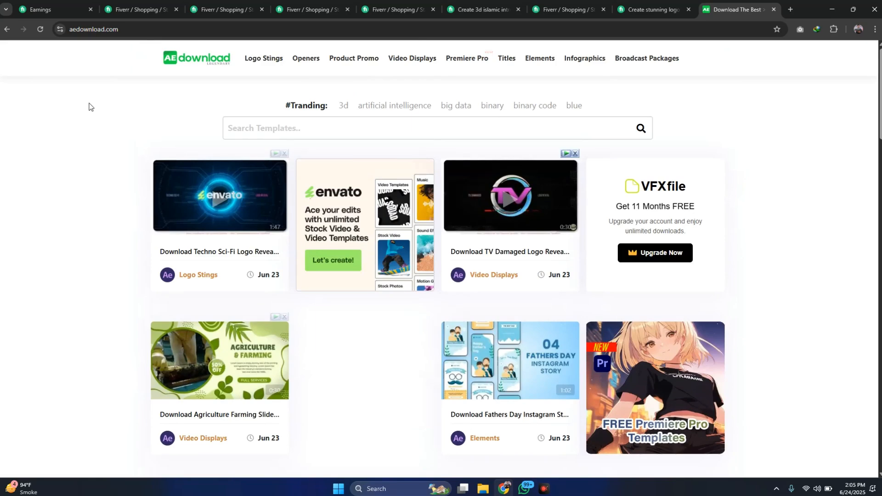
scroll(98, 127, "down", 5)
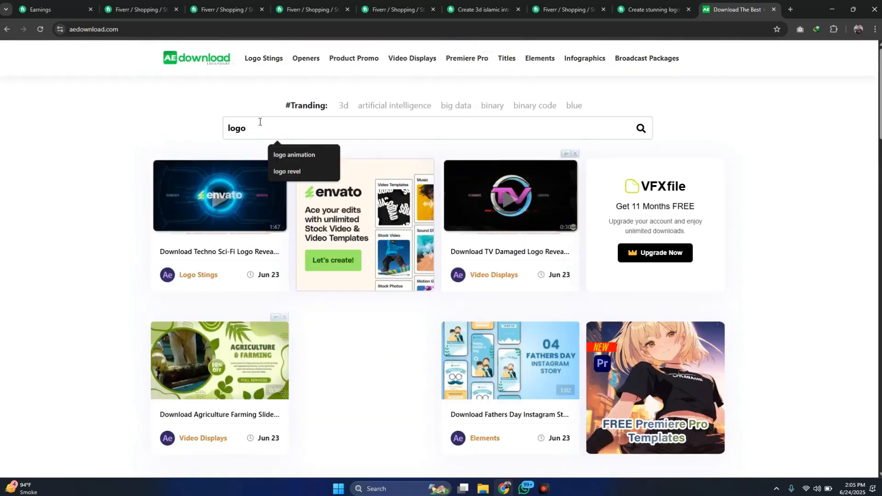
- Search the site's templates for "logo animation" and look over the first results
key("Down")
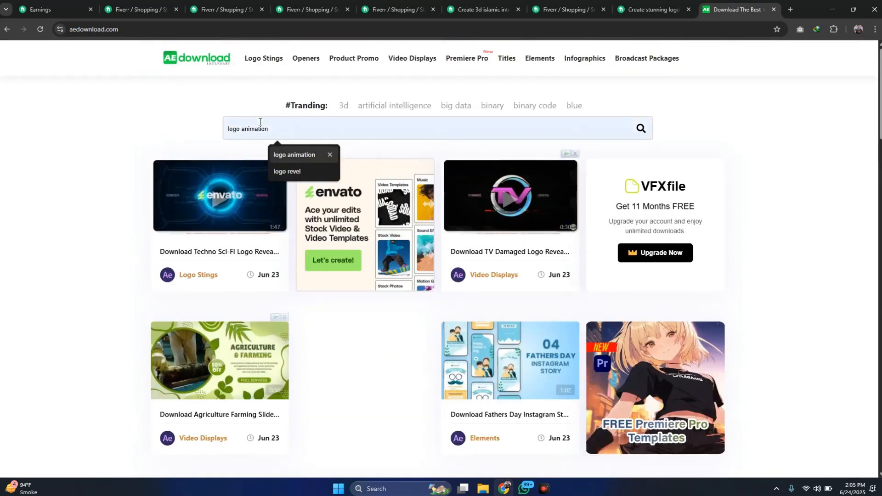
key("Return")
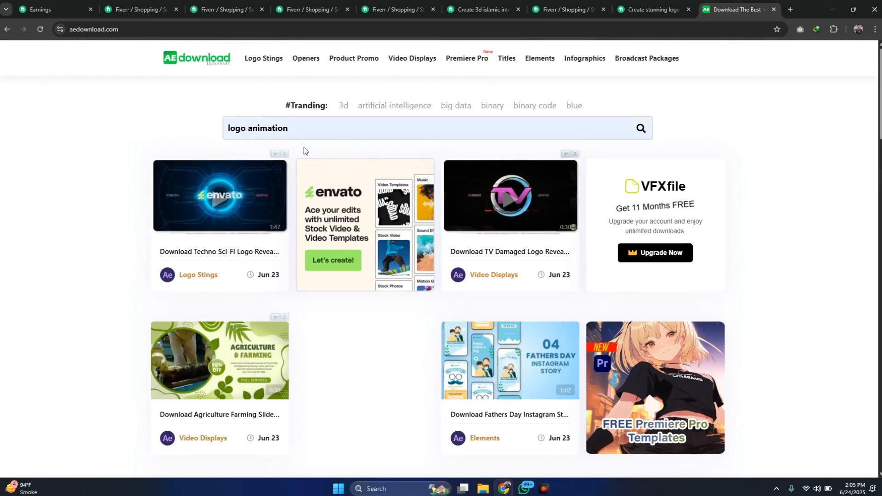
left_click(641, 129)
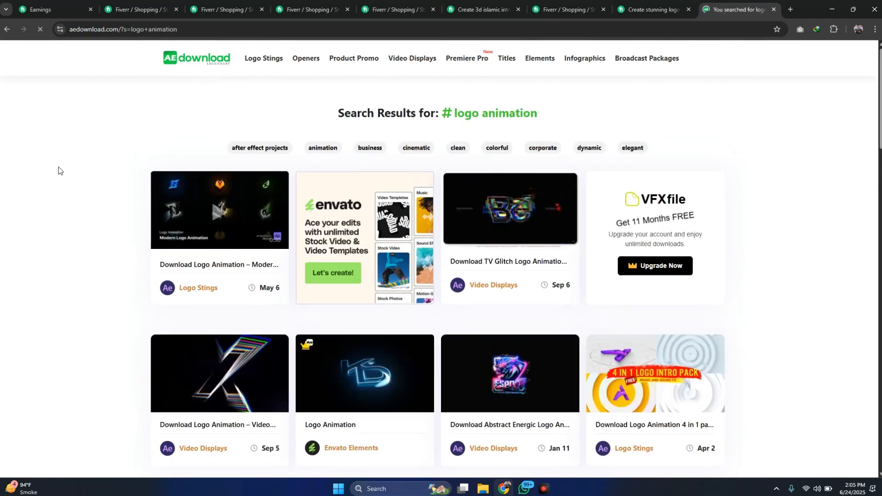
scroll(59, 167, "down", 3)
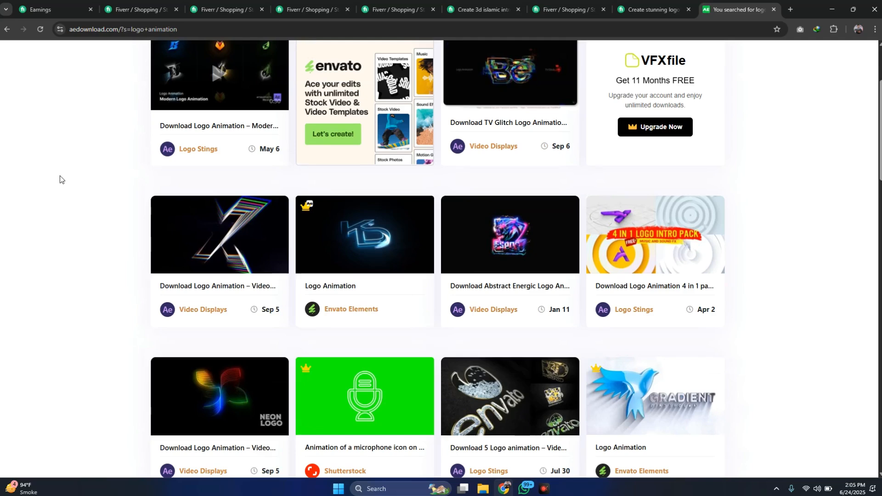
scroll(60, 175, "down", 1)
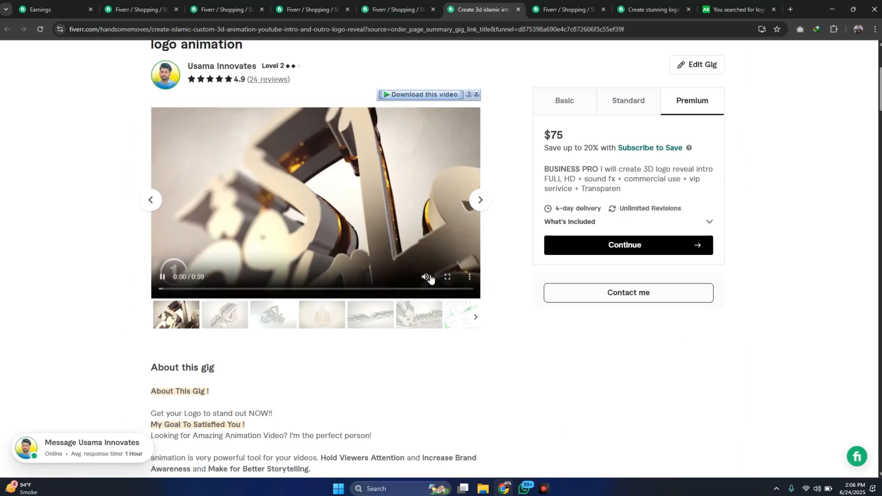
- Skim the sample video on the 3D Islamic intro gig, skip ahead to its third logo reveal and pause it there
left_click(428, 277)
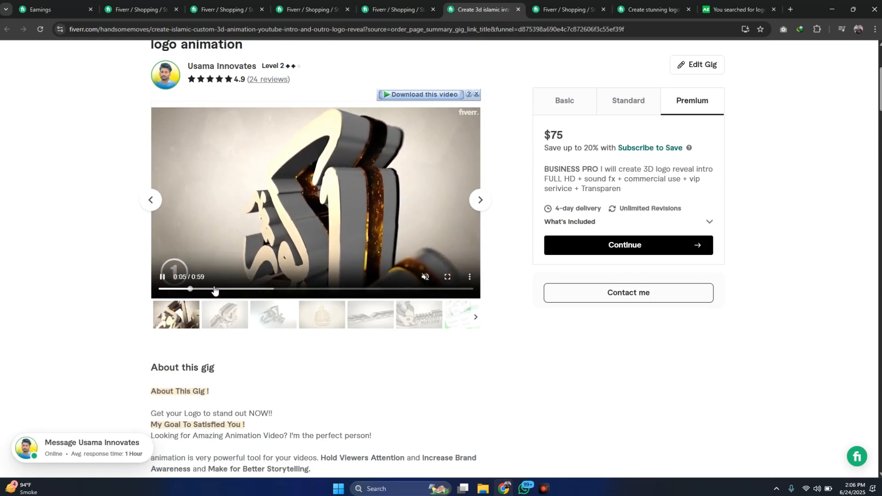
left_click(229, 289)
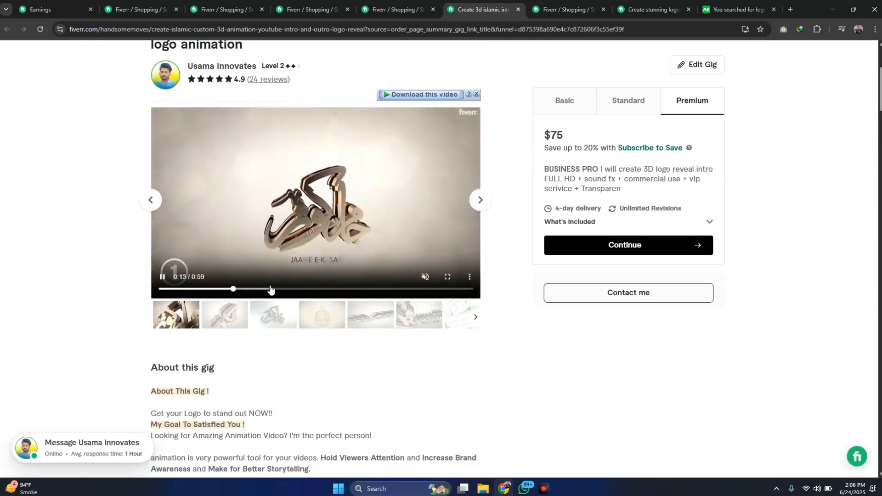
left_click(270, 289)
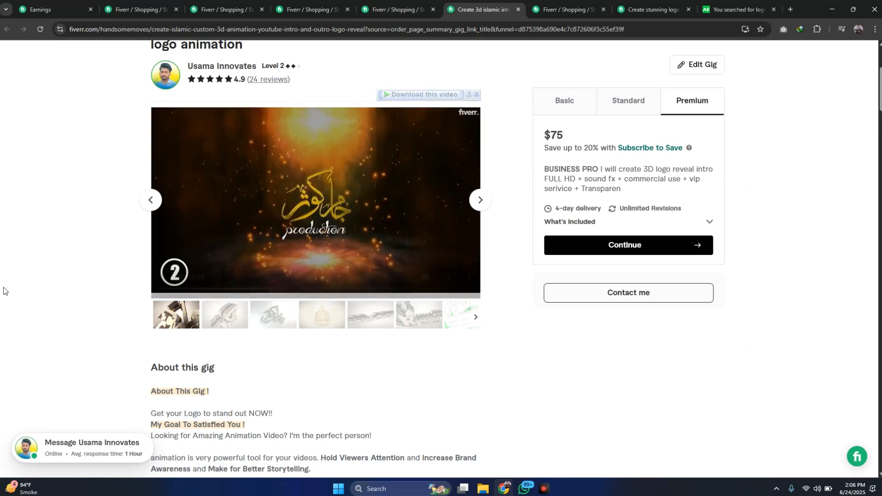
left_click(349, 289)
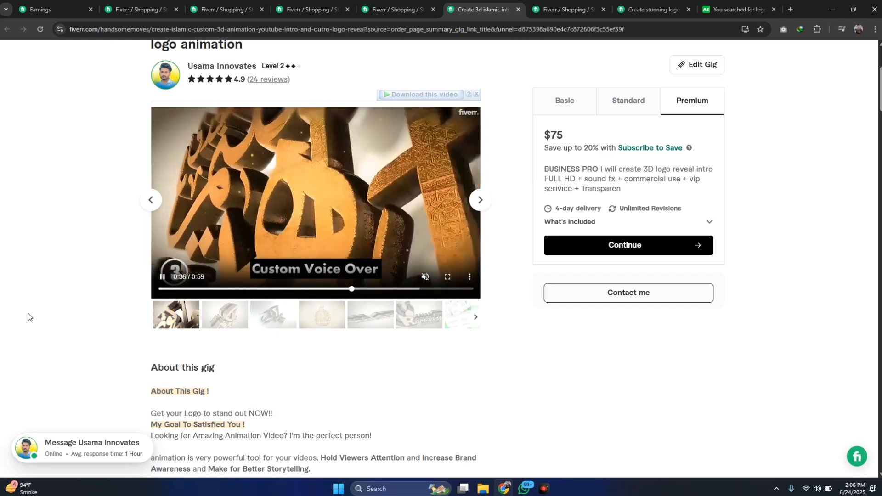
left_click(164, 277)
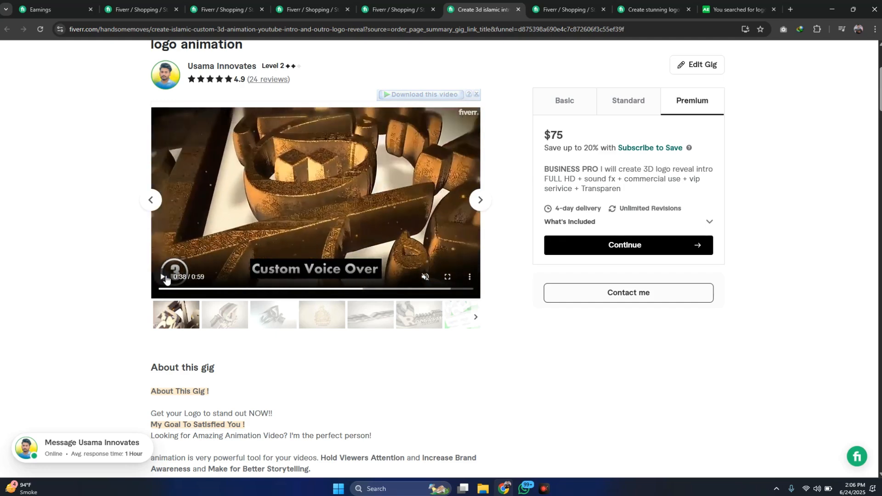
- Return to the logo animation results on aedownload.com and browse further down the available templates
left_click(721, 6)
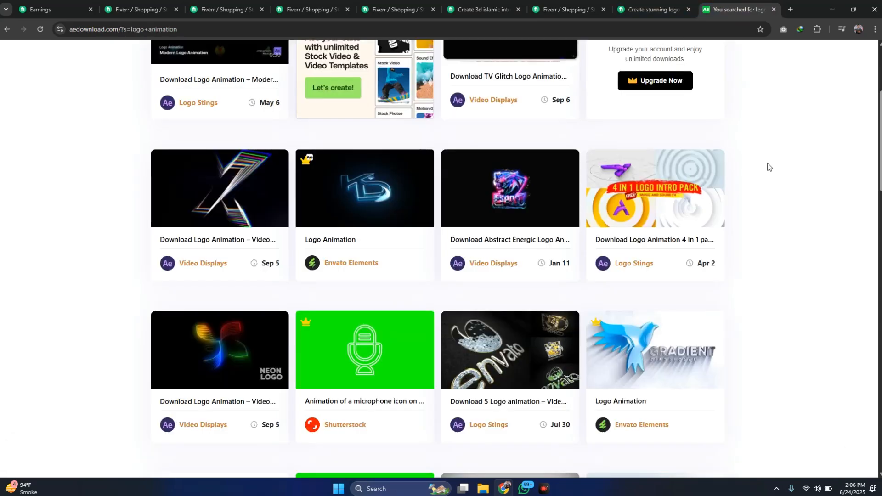
scroll(769, 166, "up", 1)
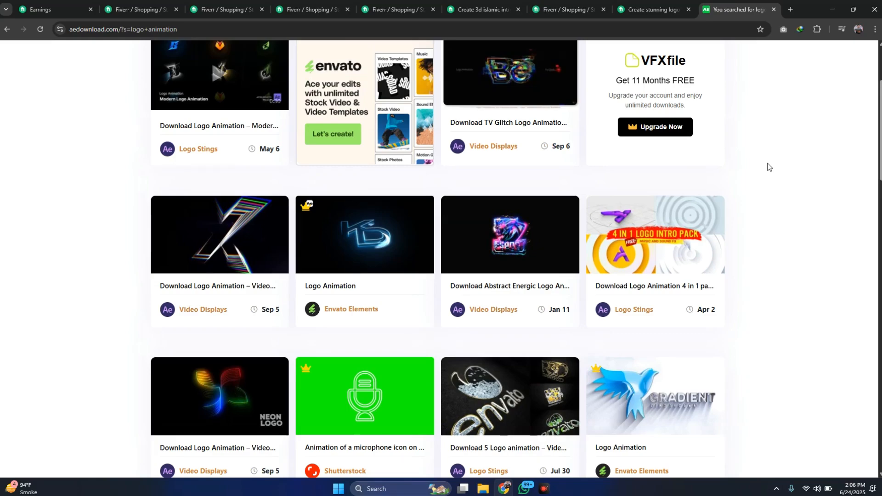
scroll(770, 167, "down", 4)
scroll(770, 167, "down", 2)
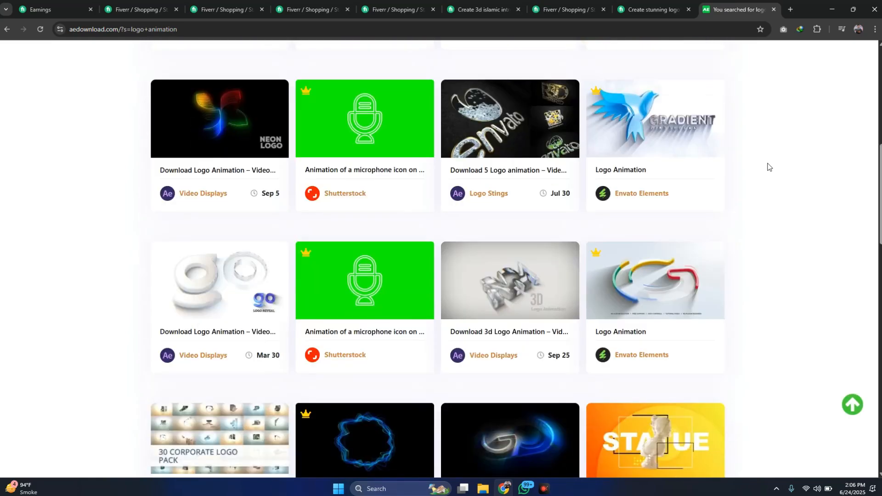
scroll(769, 167, "down", 6)
scroll(769, 167, "up", 3)
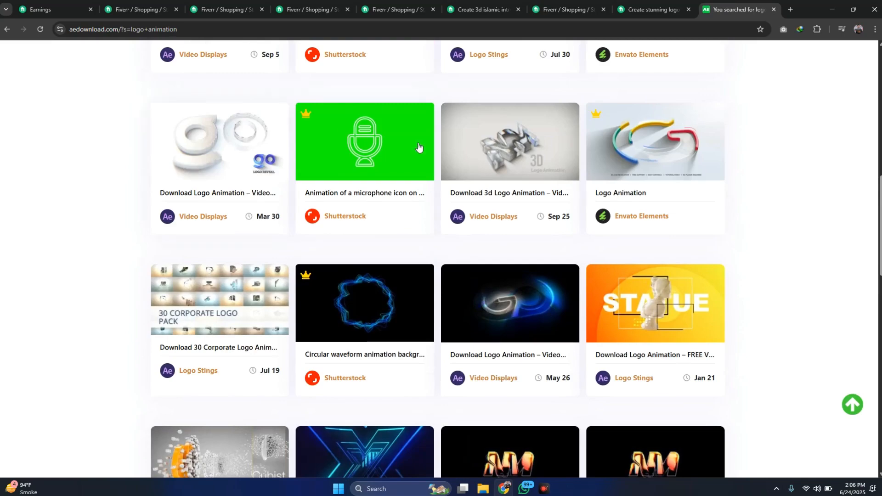
scroll(845, 225, "down", 6)
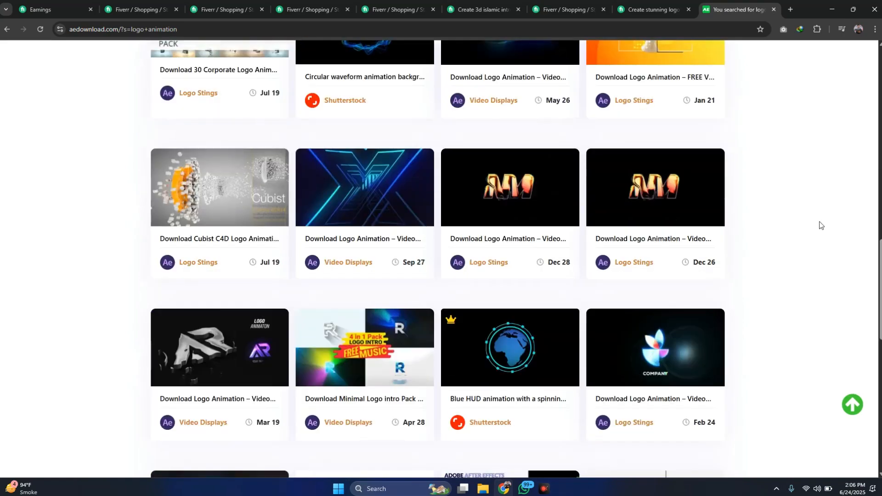
- Find the white 3D X-logo template dated Sep 3 among the logo animation results and open its page
scroll(820, 226, "down", 4)
scroll(820, 225, "down", 4)
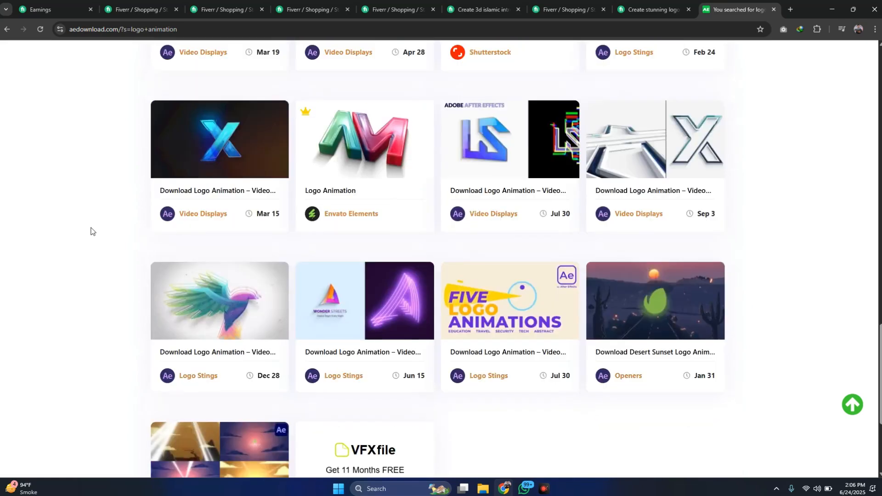
left_click(662, 158)
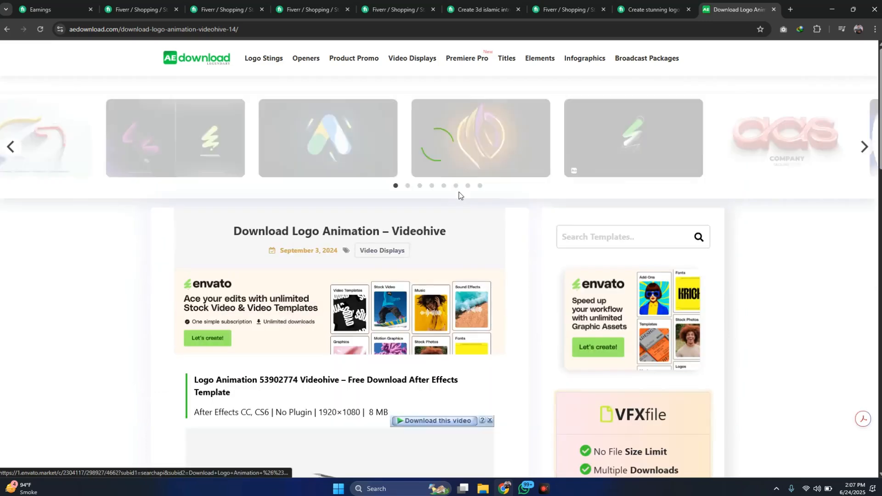
- Play the template's preview video with the sound muted and pause it on the finished X logo reveal
scroll(462, 197, "down", 3)
scroll(463, 200, "down", 2)
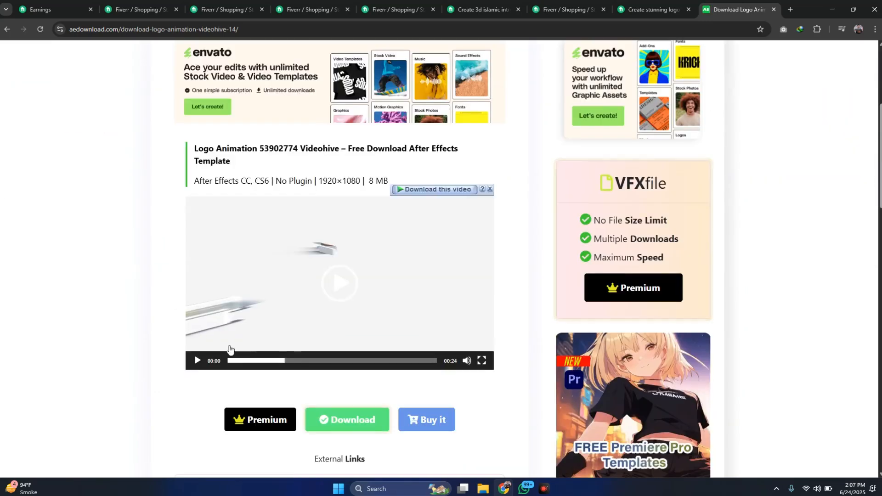
left_click_drag(247, 361, 198, 369)
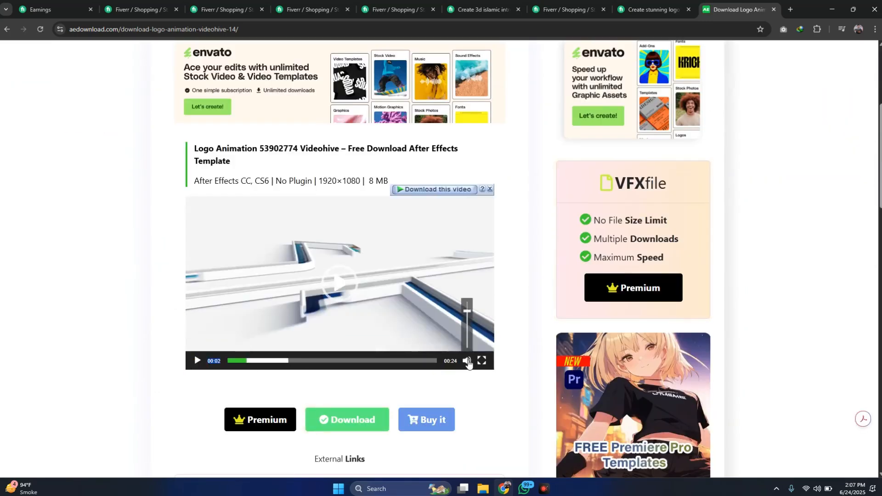
left_click(467, 361)
left_click(337, 282)
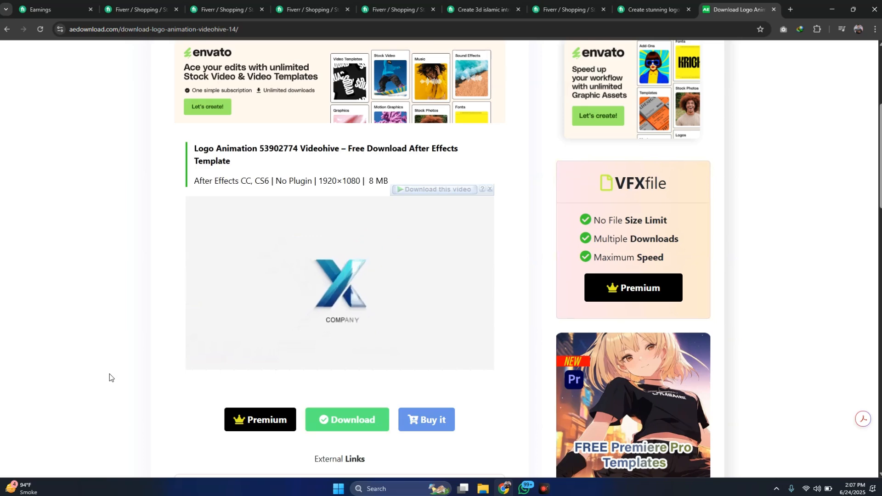
left_click(195, 361)
- Look over the template's download options, external host links and similar projects on its page
scroll(202, 314, "down", 1)
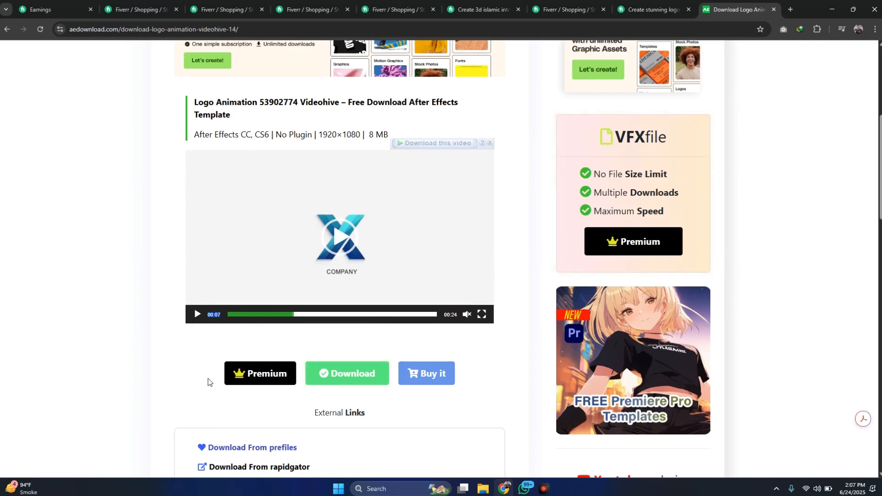
scroll(207, 382, "down", 1)
scroll(208, 381, "down", 4)
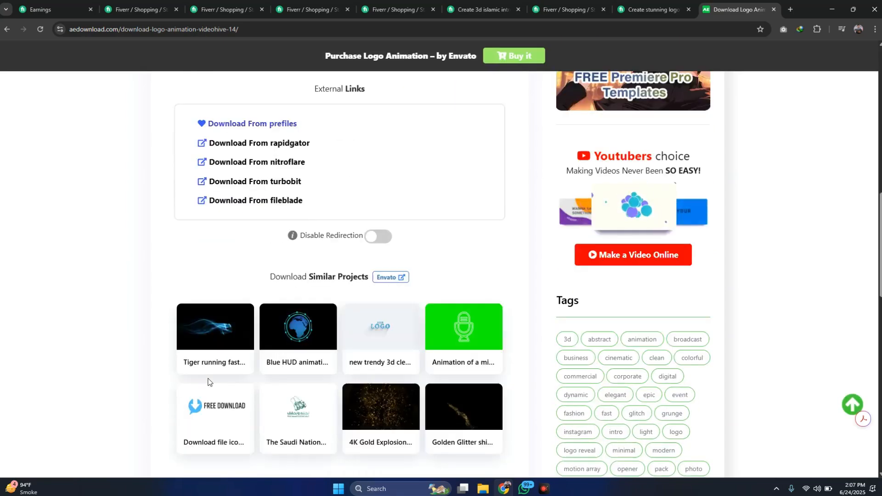
scroll(208, 381, "up", 5)
scroll(208, 381, "up", 3)
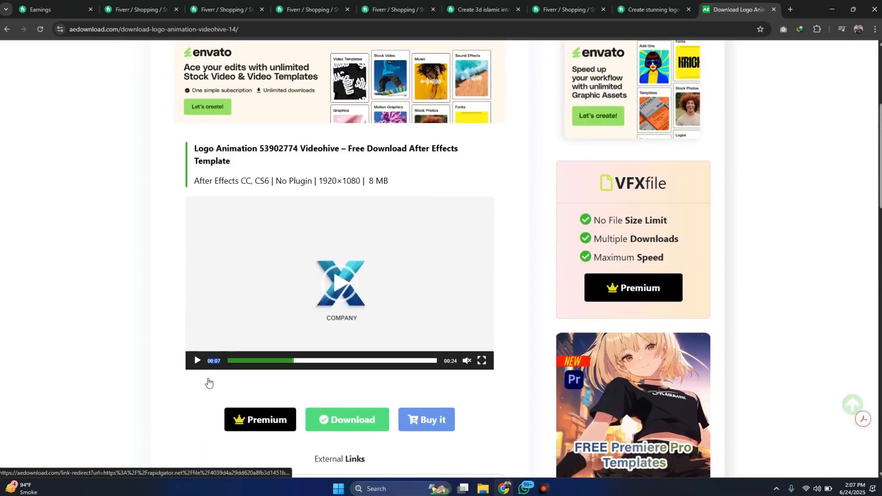
scroll(792, 316, "down", 4)
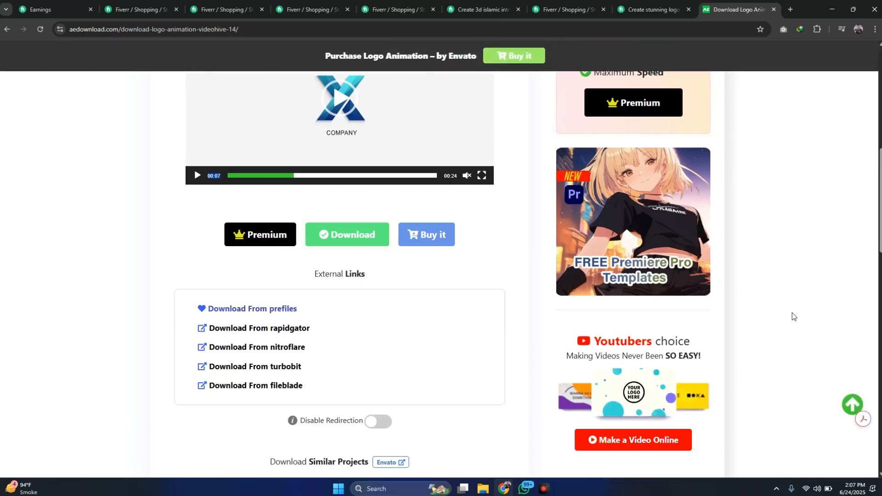
- Request the template's free download and continue through the redirect page to its VFXfile file page
scroll(793, 316, "up", 4)
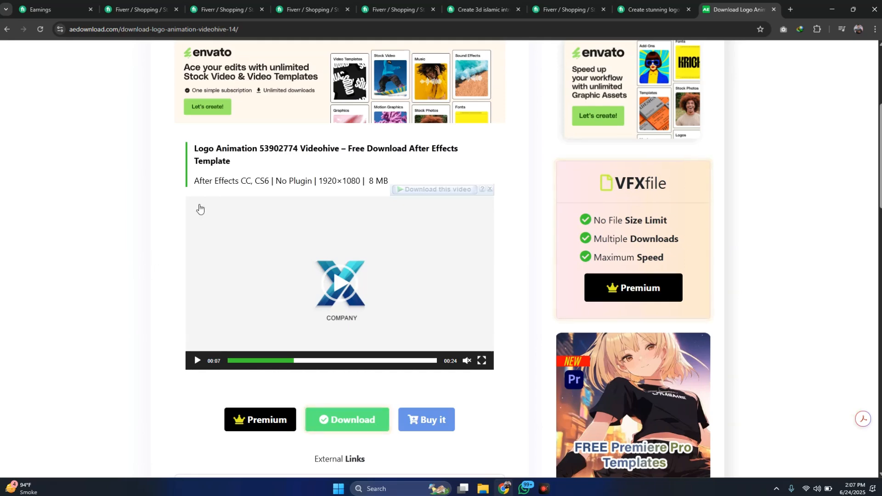
left_click(341, 428)
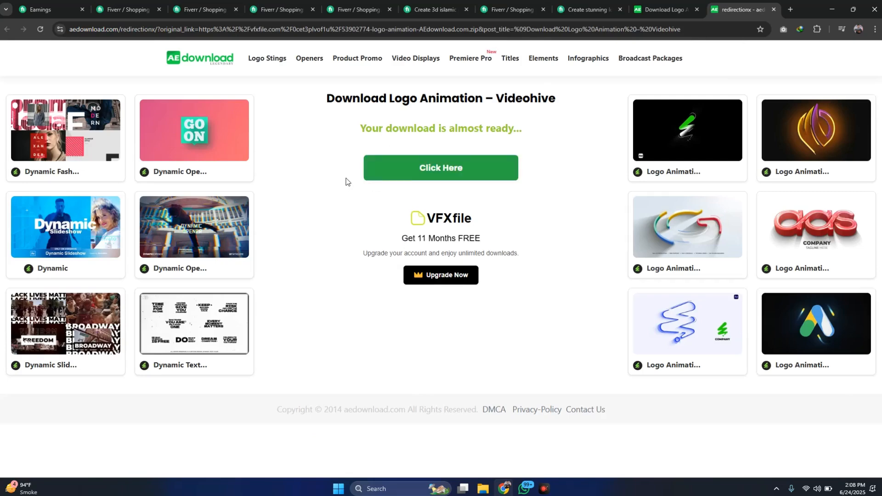
left_click(436, 178)
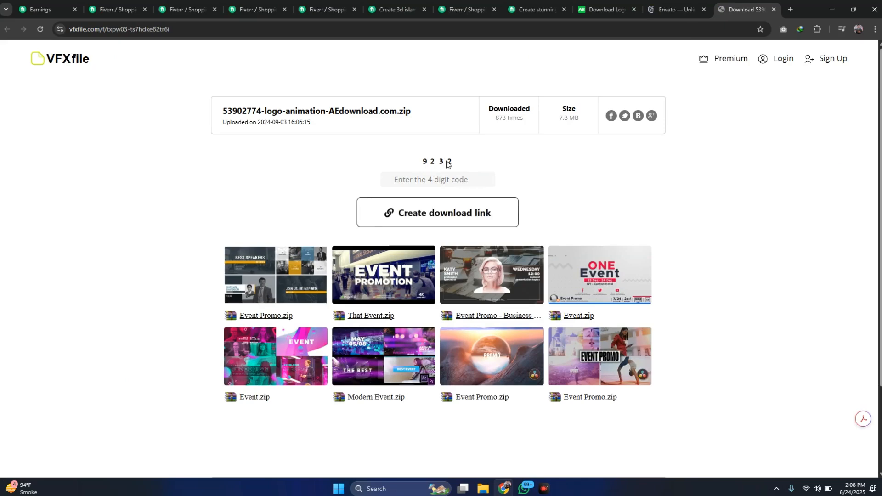
- Enter the 4-digit verification code shown on the VFXfile page and create the download link
left_click(448, 178)
left_click(574, 179)
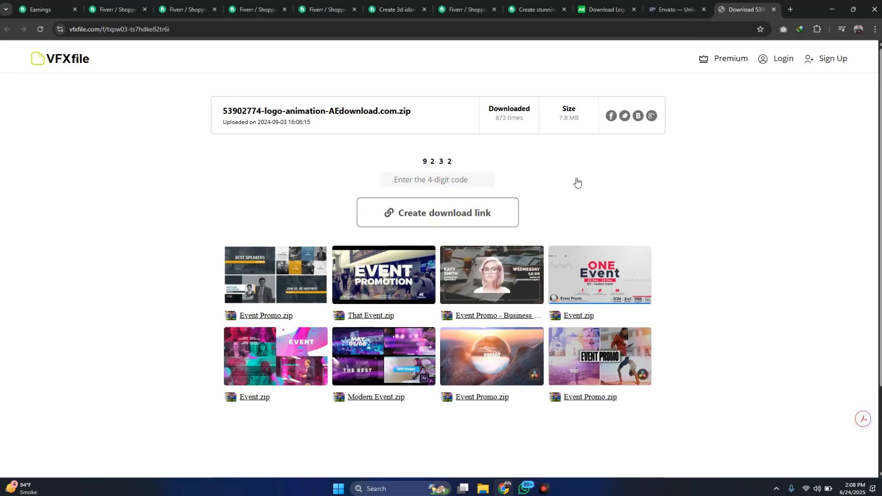
left_click(459, 217)
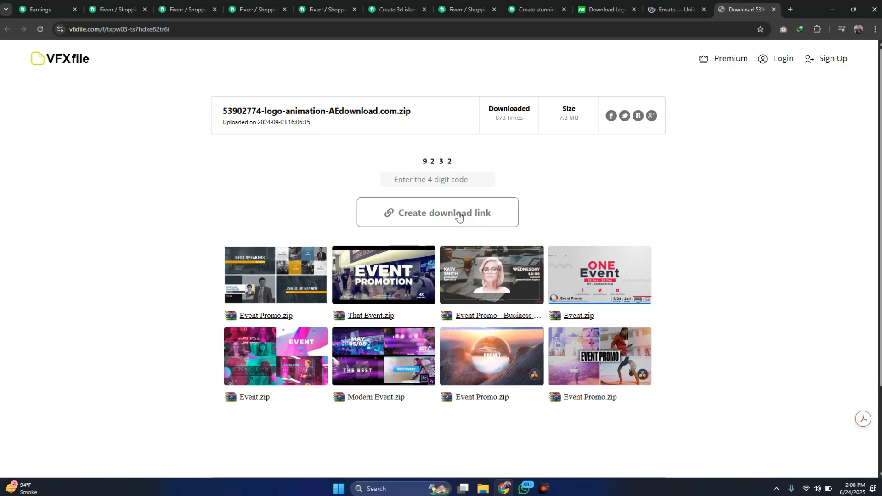
left_click(463, 181)
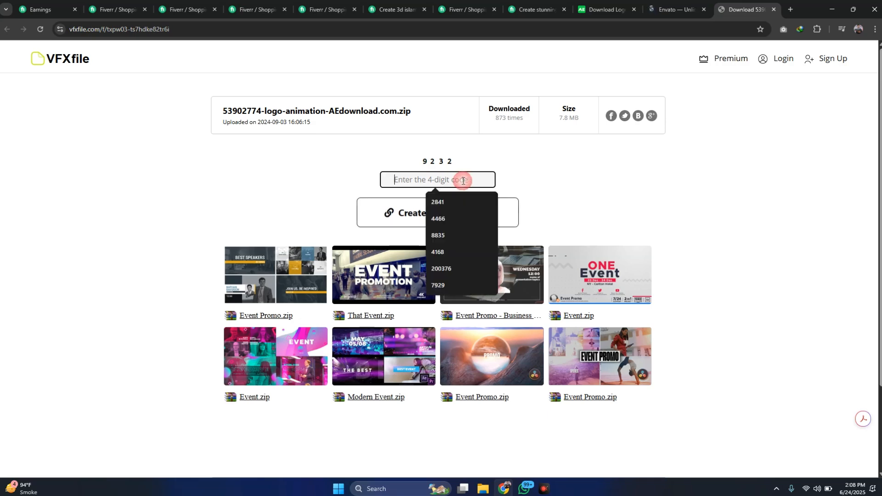
type("91")
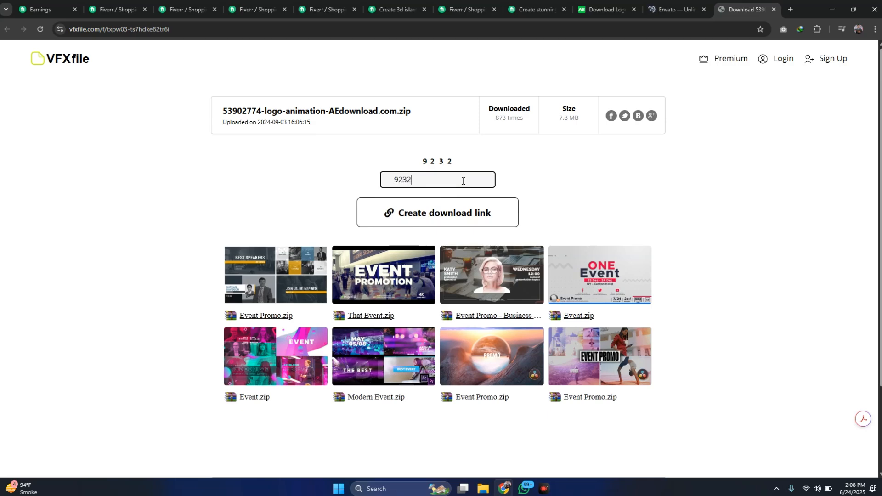
key("Return")
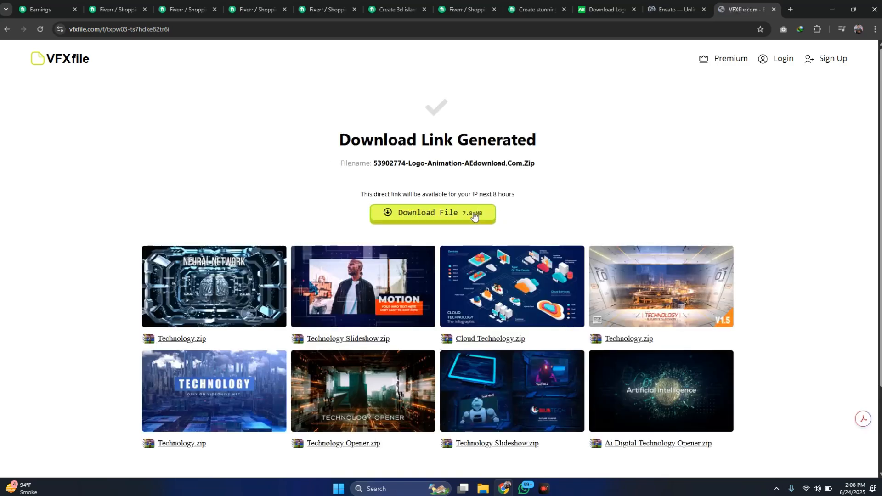
- Request the file 53902774-logo-animation-AEdownload.com.zip and move its download info window aside
left_click(475, 218)
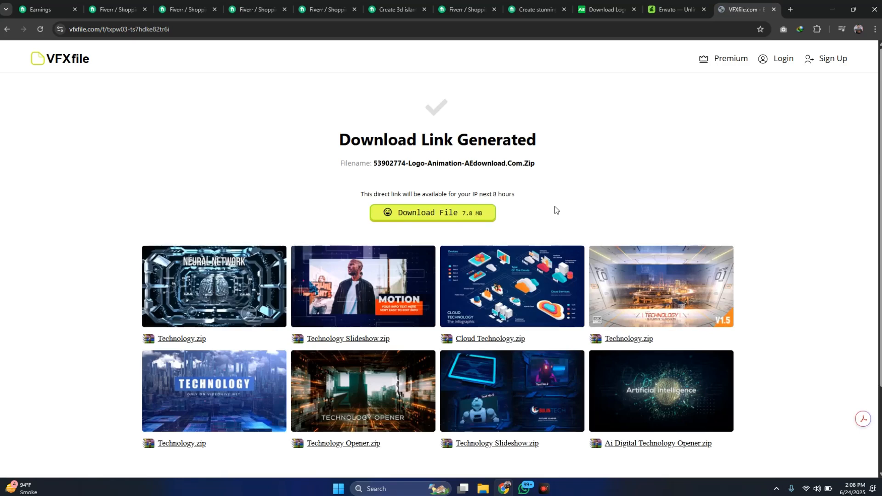
left_click(414, 218)
left_click(413, 218)
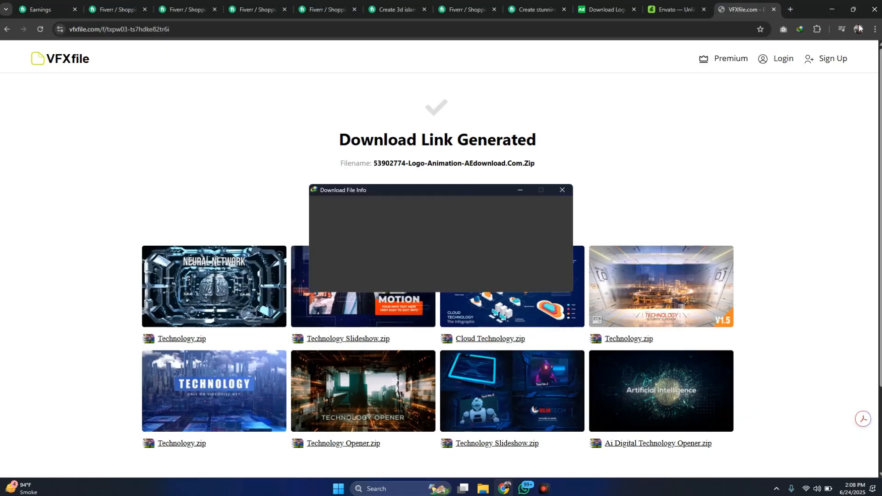
left_click_drag(455, 186, 564, 111)
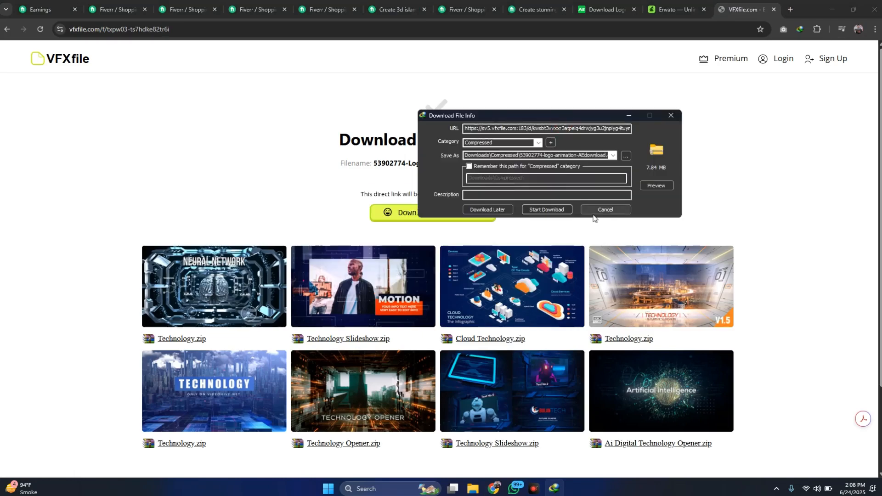
- Switch to File Explorer, locate the template's zip in Compressed, and show the extracted 53902774-logo-animation-AEdownload.com folder's contents as large icons
left_click(469, 491)
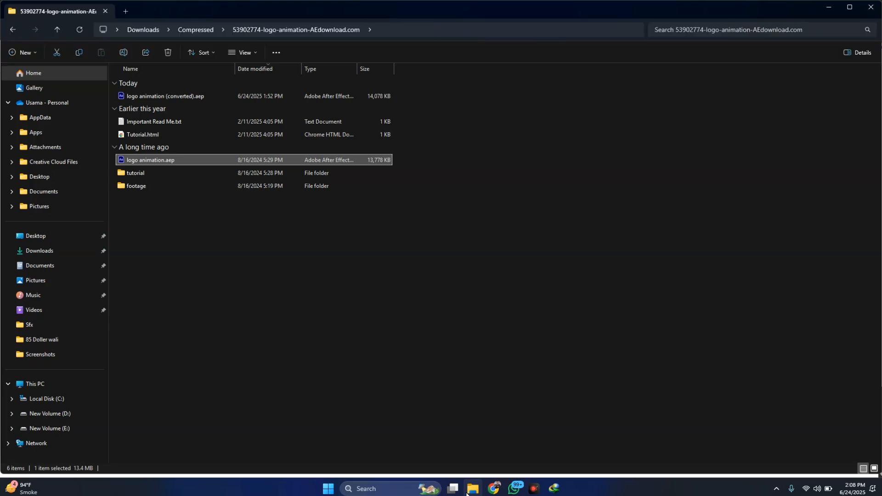
left_click(58, 30)
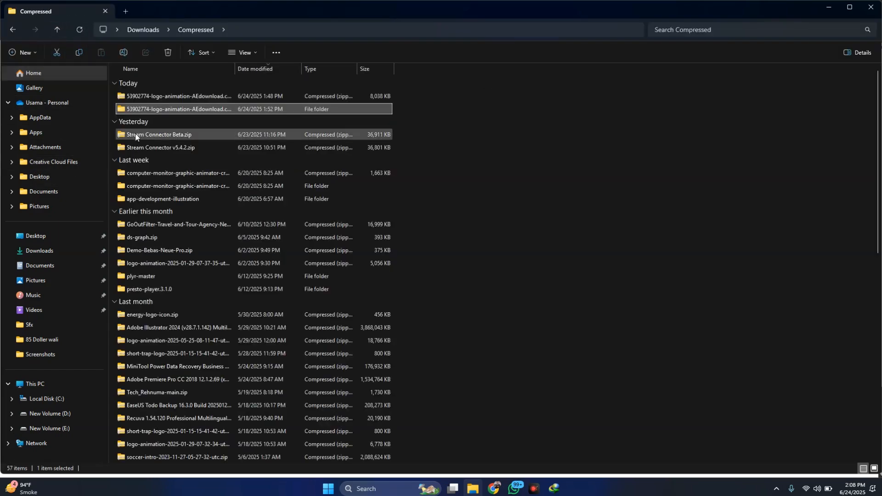
left_click(875, 469)
left_click(135, 97)
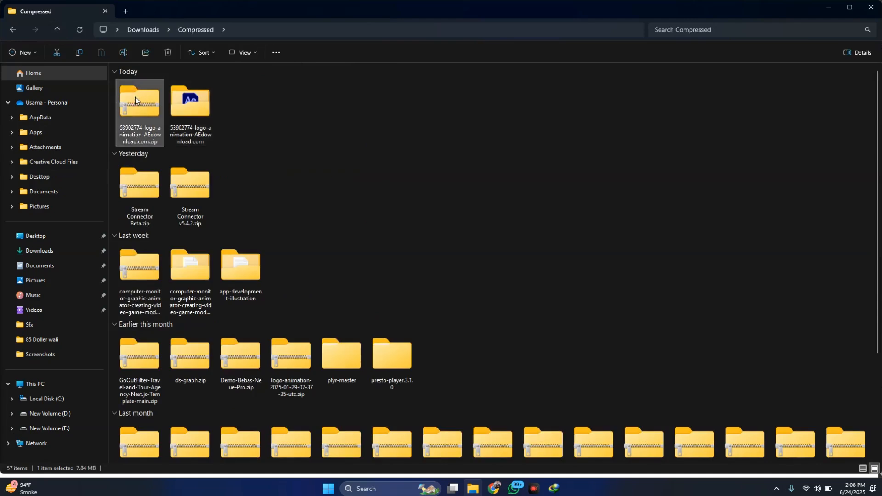
double_click(190, 107)
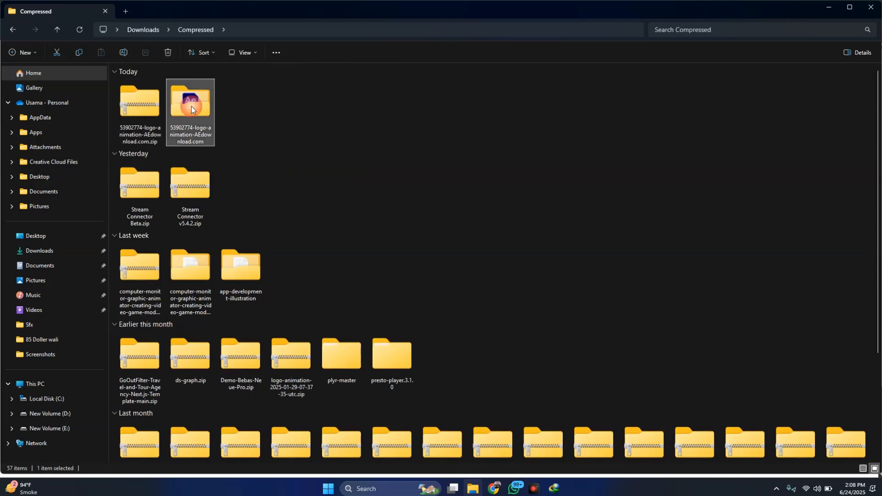
left_click(875, 469)
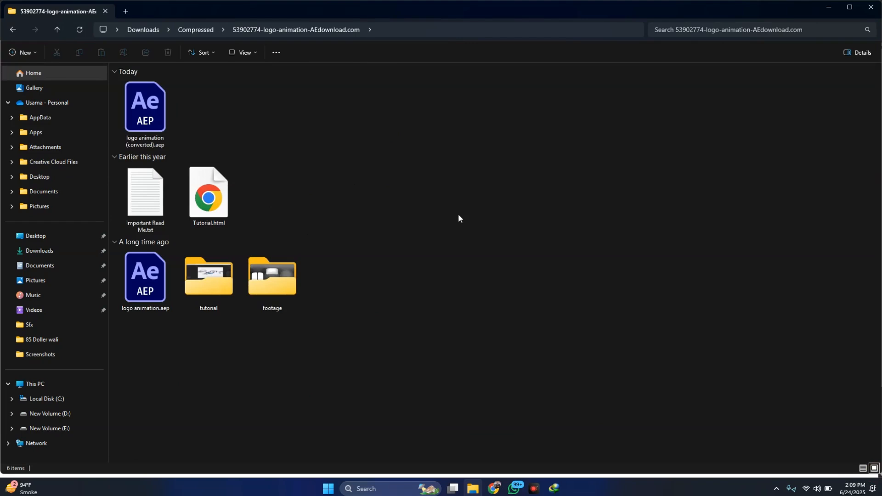
- Check the two After Effects project files, and open and close Important Read Me.txt
left_click(155, 111)
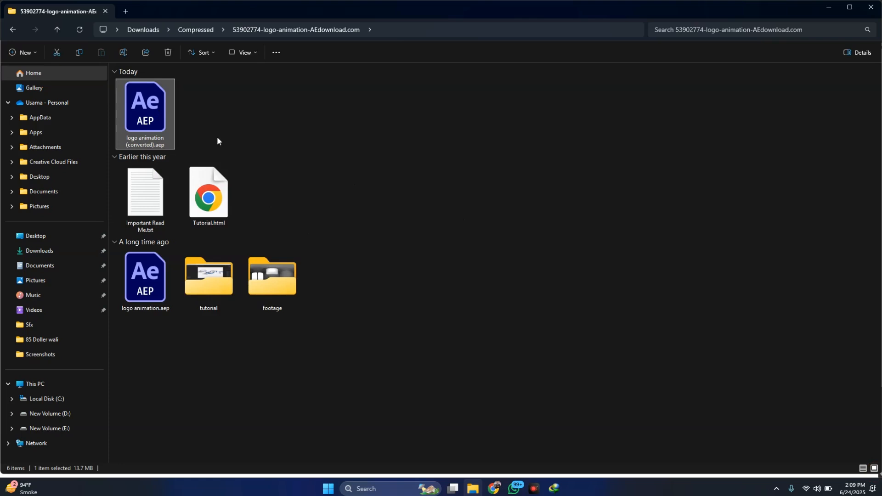
left_click(141, 301)
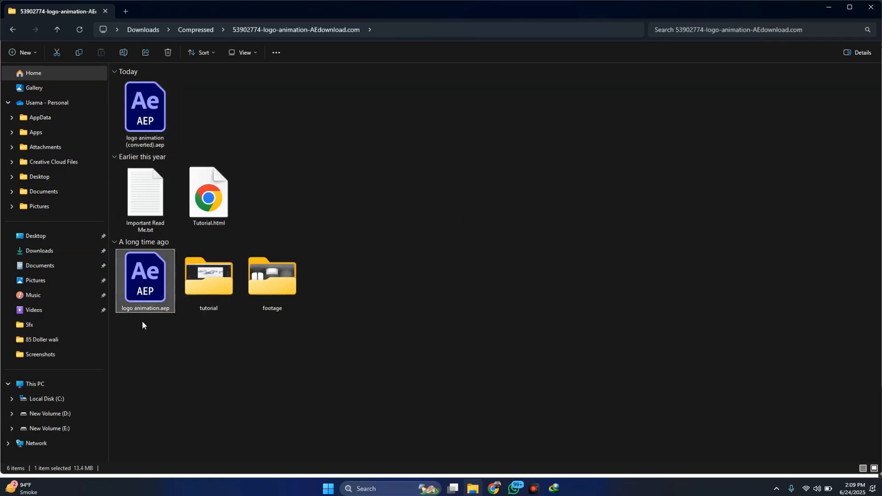
double_click(137, 199)
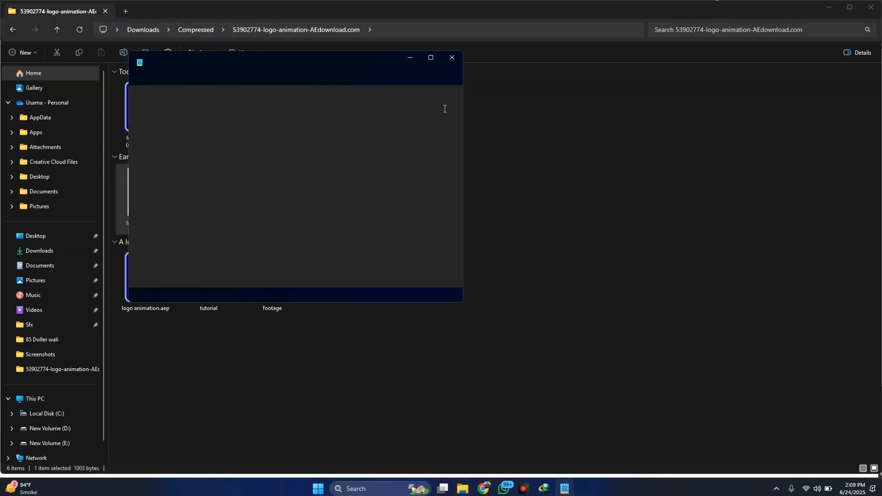
left_click(453, 58)
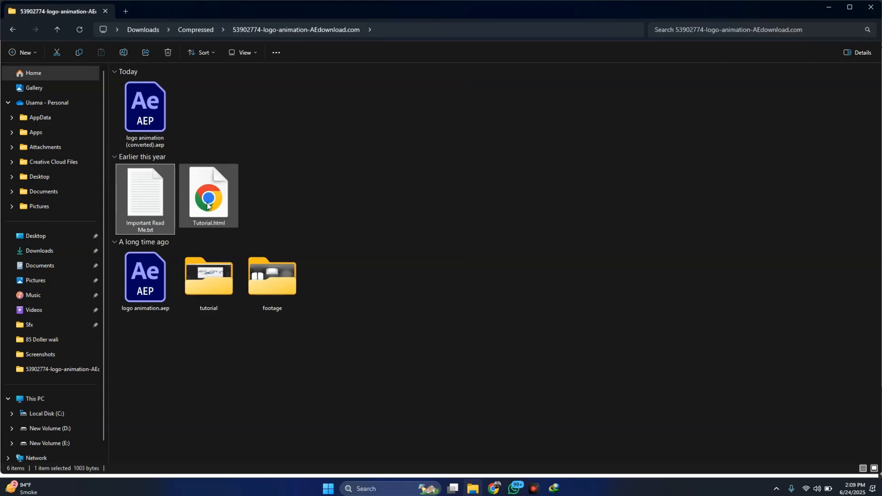
- Watch tutorial.mp4 from the template's tutorial folder, skipping ahead to the color control part, and close the player
left_click(216, 290)
double_click(213, 288)
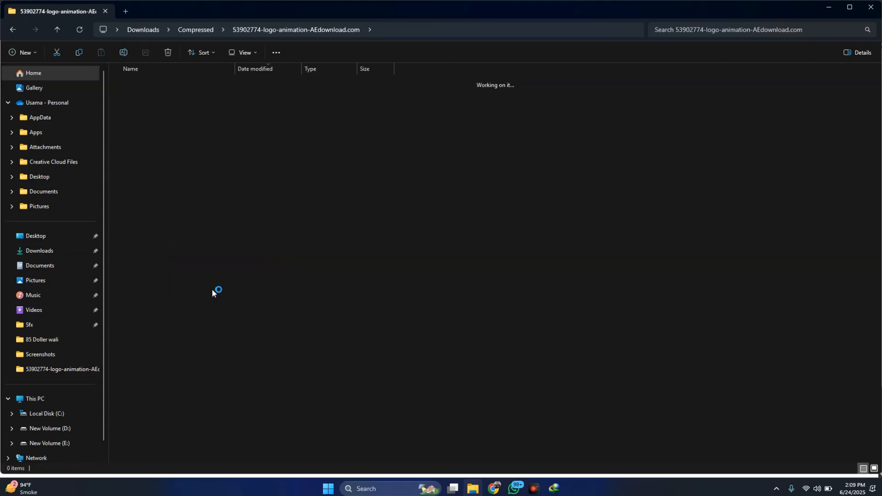
double_click(179, 96)
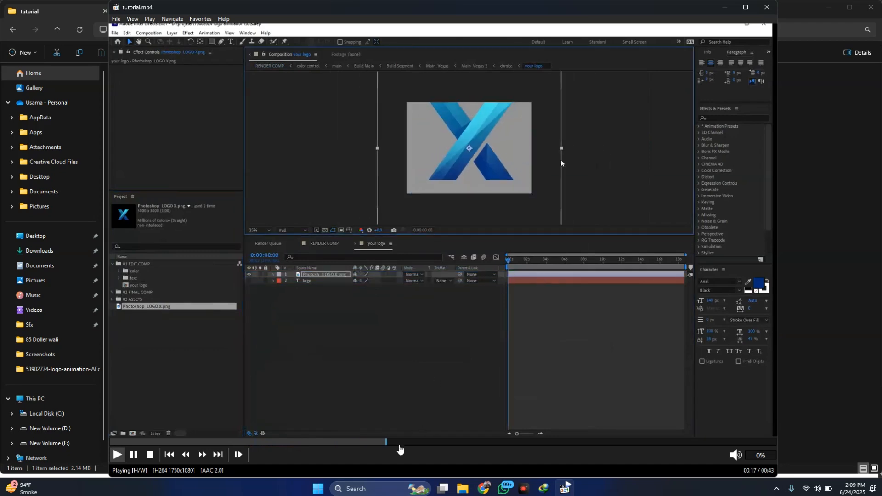
left_click(537, 443)
left_click(665, 443)
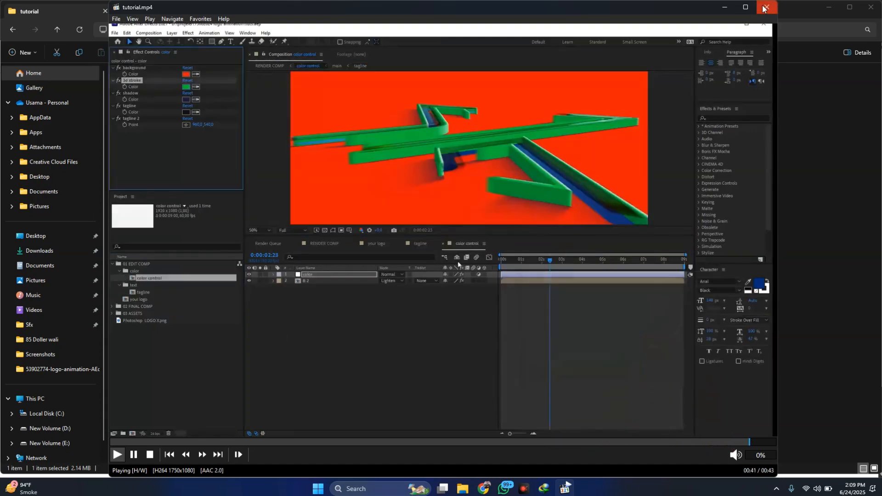
left_click(765, 7)
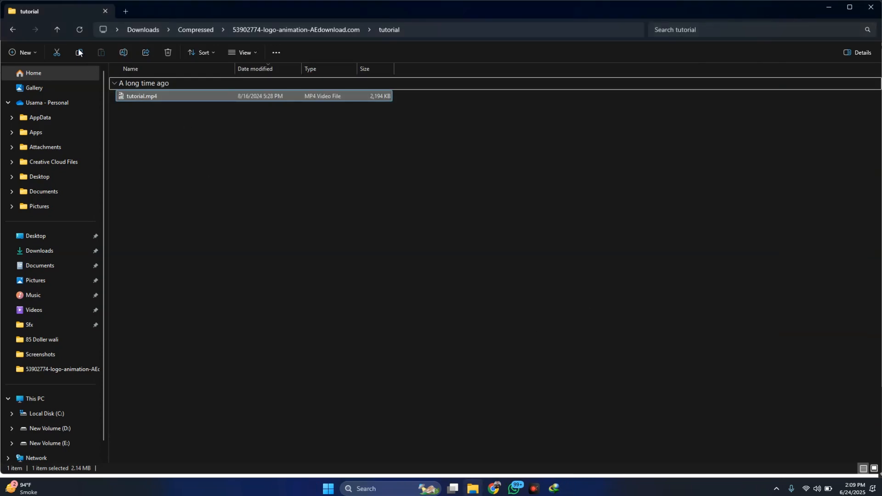
- Return to the template folder and open logo animation (converted).aep in After Effects
left_click(57, 30)
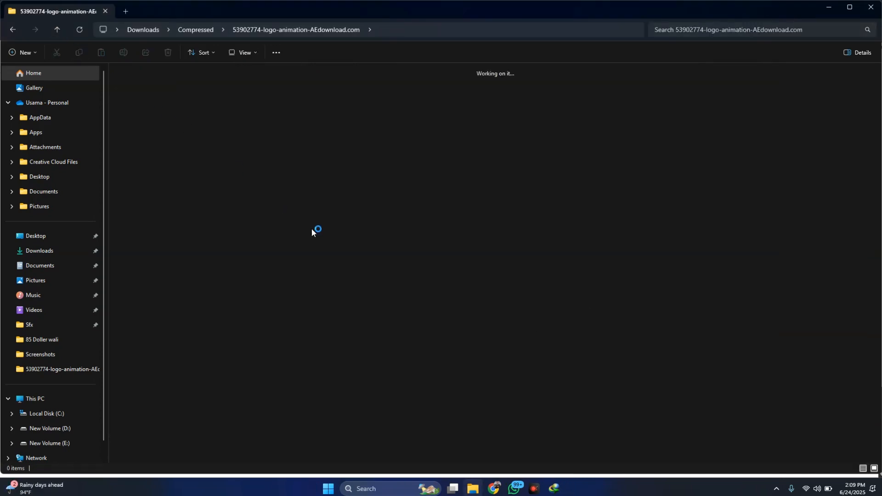
left_click_drag(111, 103, 172, 118)
double_click(139, 114)
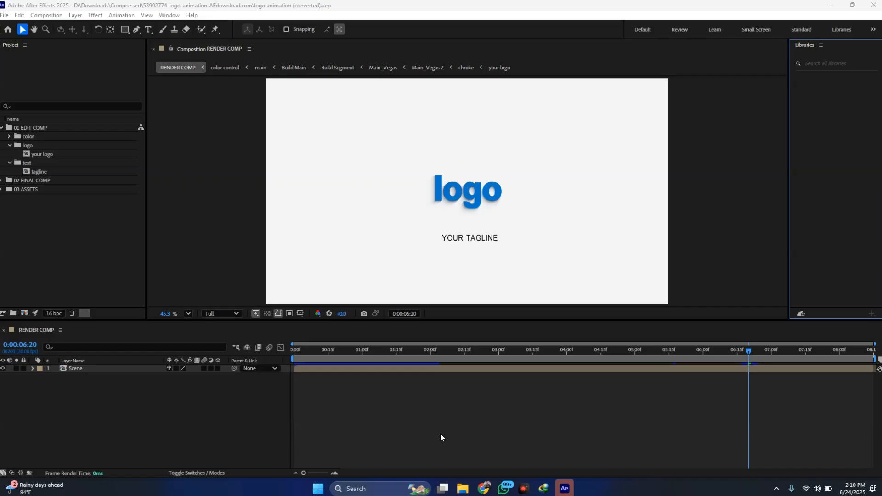
- Preview RENDER COMP from the start of the timeline and move the current time to 0:00:00:10
left_click_drag(448, 353, 288, 353)
key("space")
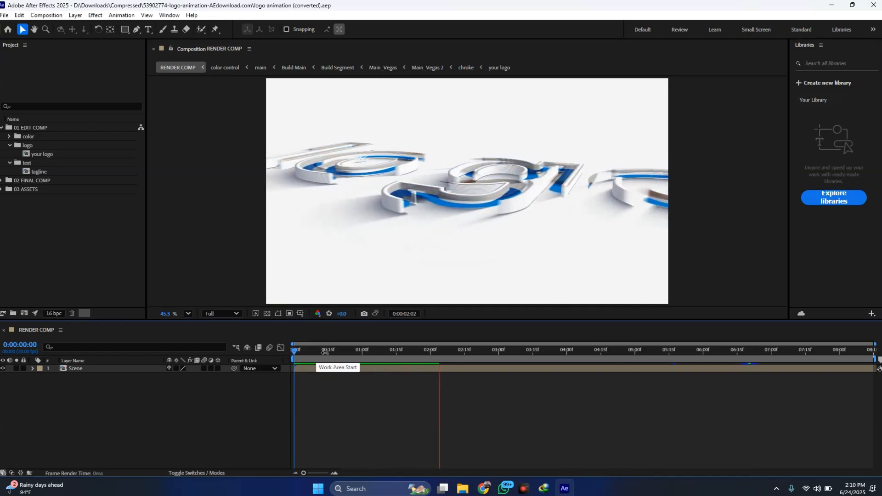
left_click_drag(428, 351, 316, 350)
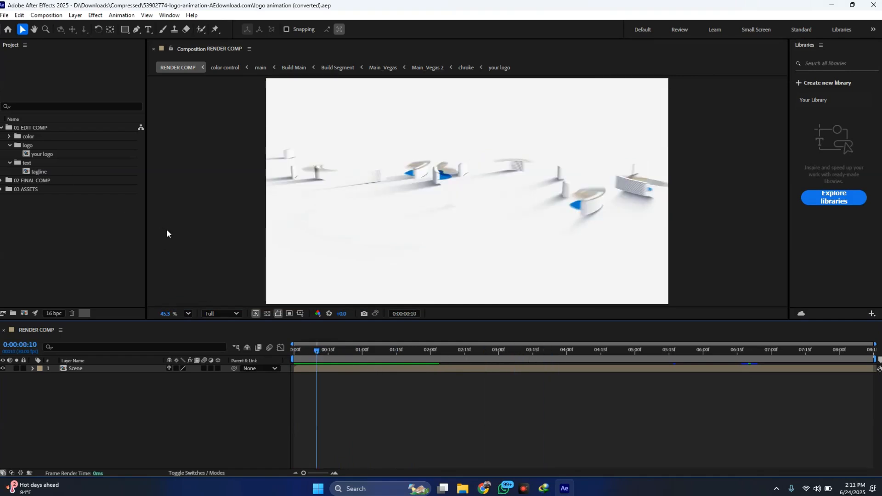
- Examine the 01 EDIT COMP folder and its your logo and tagline compositions
left_click(18, 129)
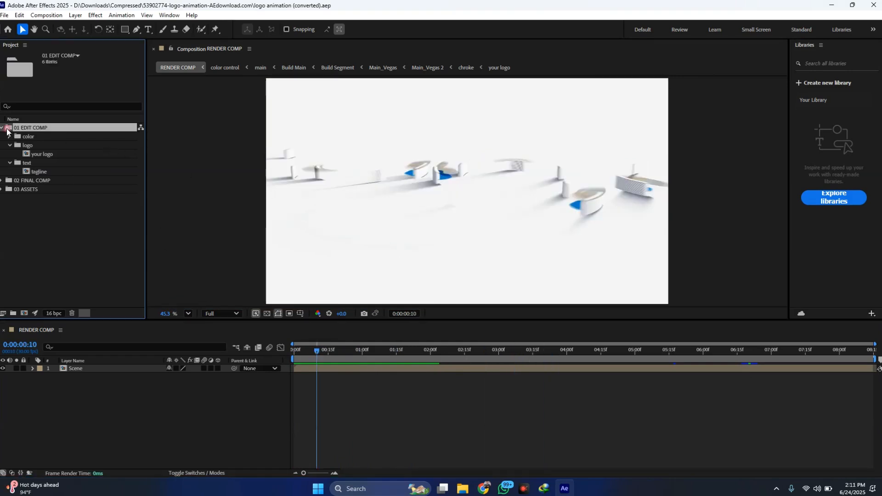
left_click(3, 129)
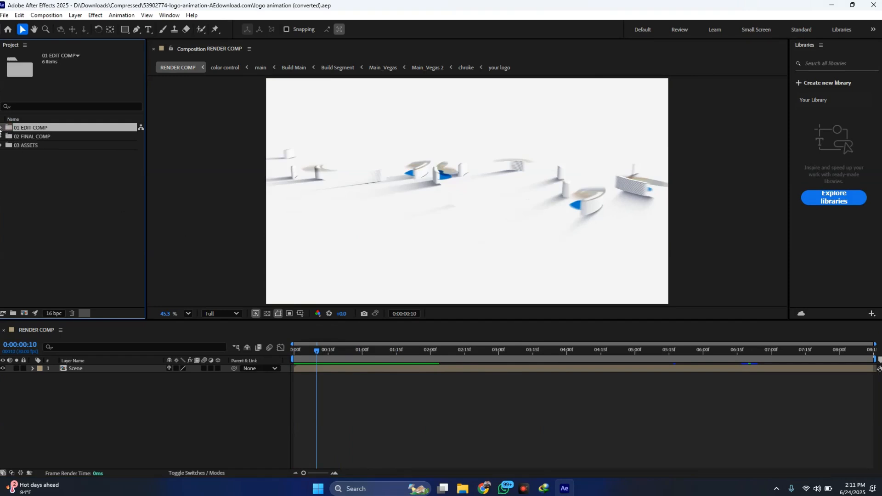
left_click(3, 129)
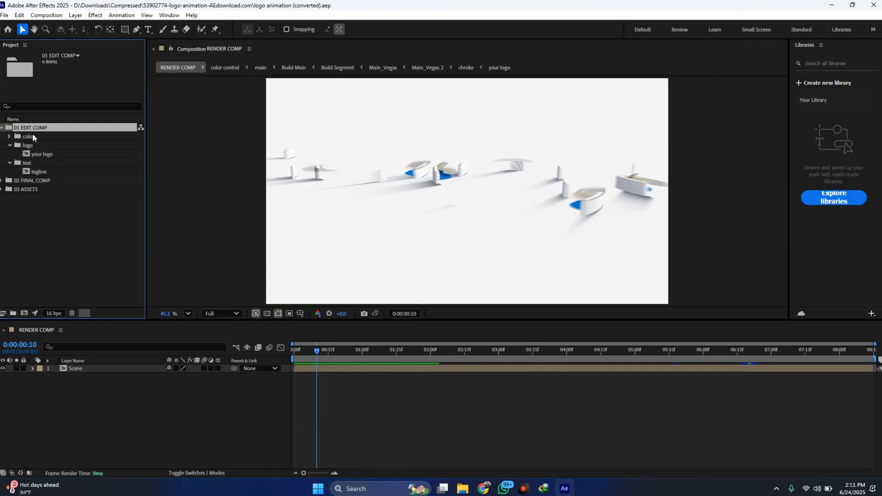
left_click(29, 147)
left_click(37, 155)
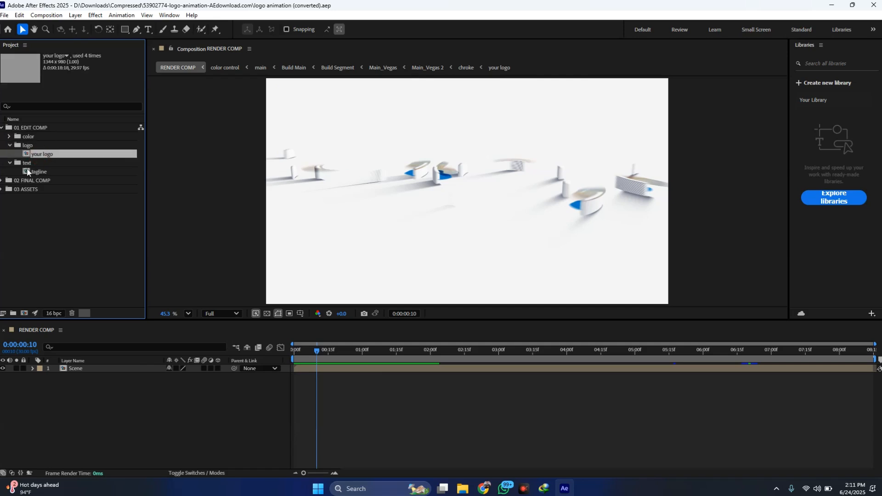
left_click(39, 172)
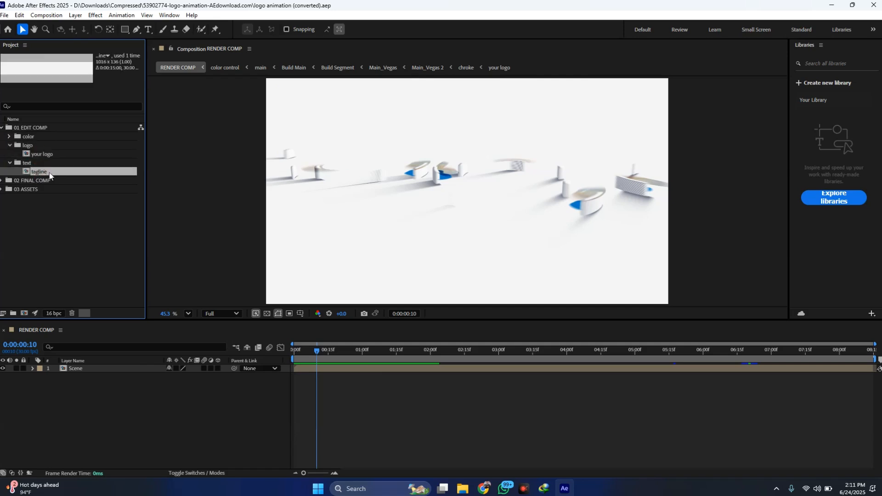
- Open the your logo composition and move the current time to 0:00:05:07
left_click(46, 153)
double_click(54, 154)
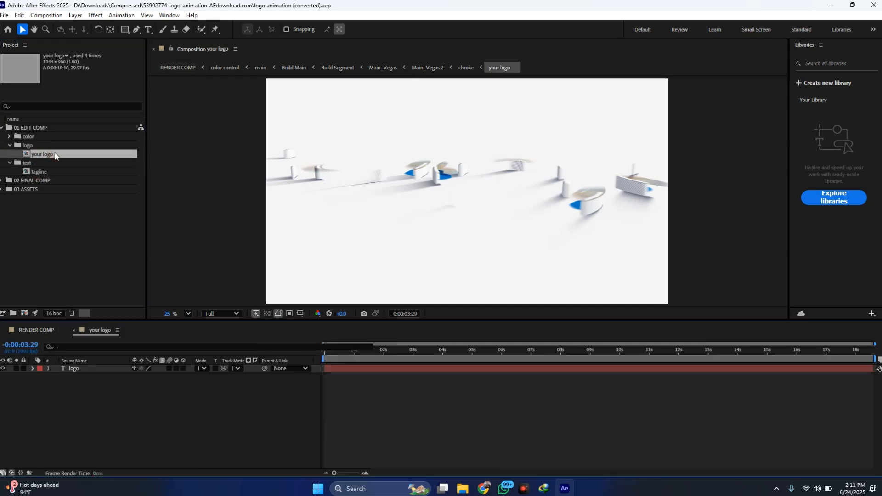
left_click_drag(374, 361, 479, 358)
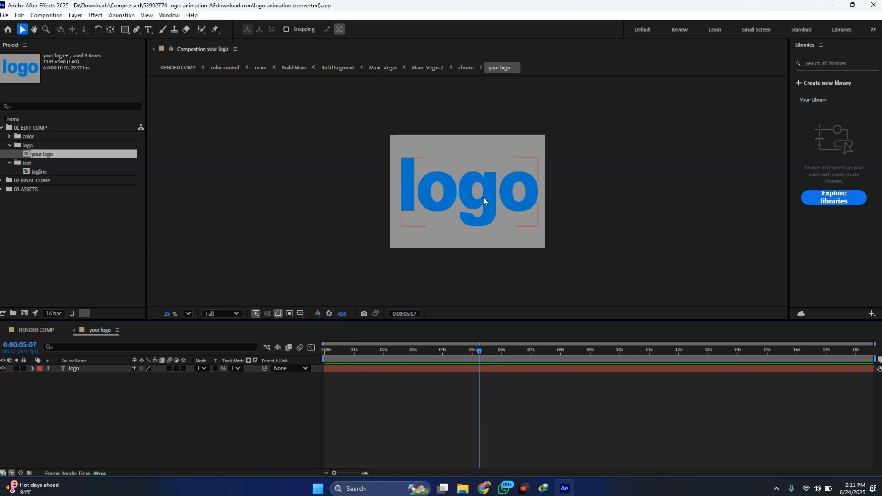
- Import apple-touch-icon.png from the Innovorus brand Detailes folder and add it above the text layer in the your logo composition
left_click(79, 261)
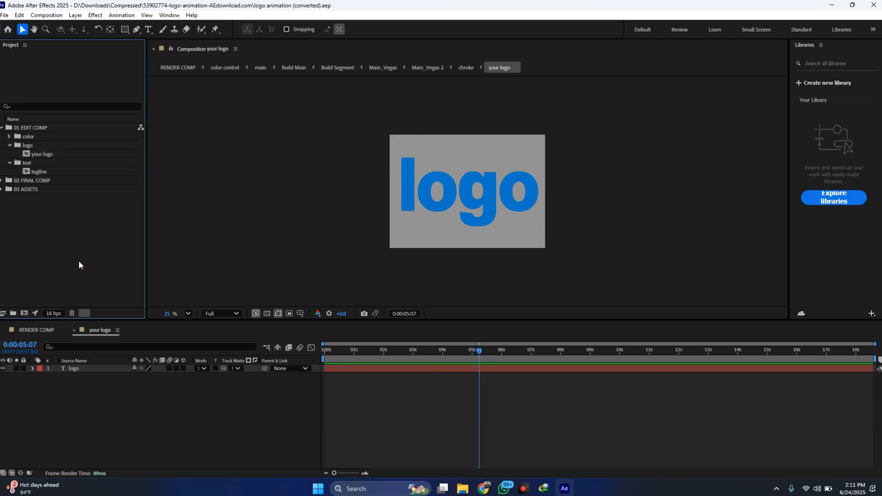
double_click(78, 261)
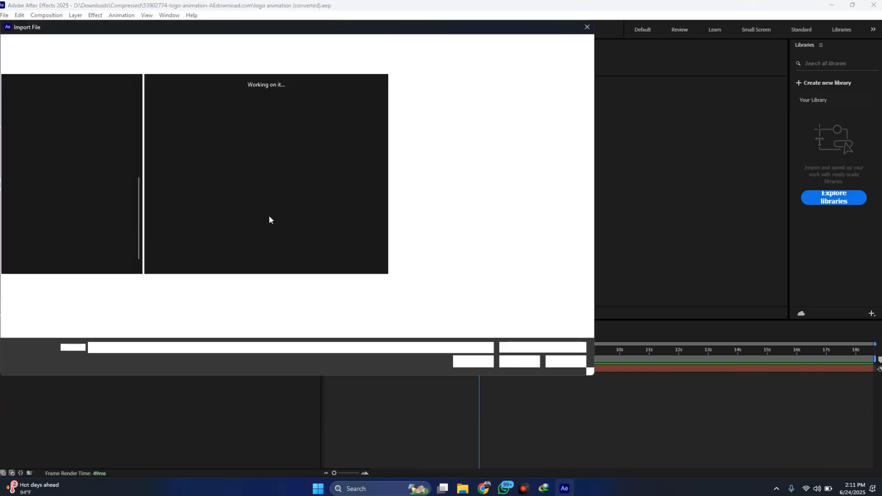
left_click(177, 112)
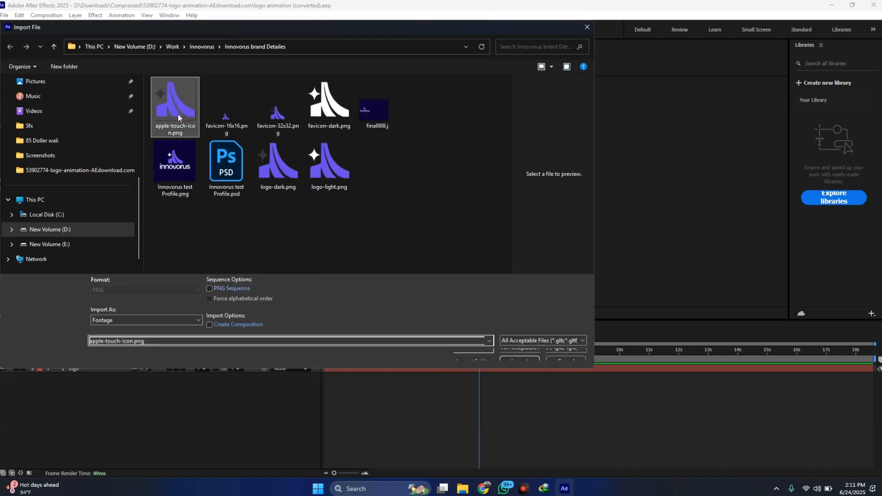
key("Escape")
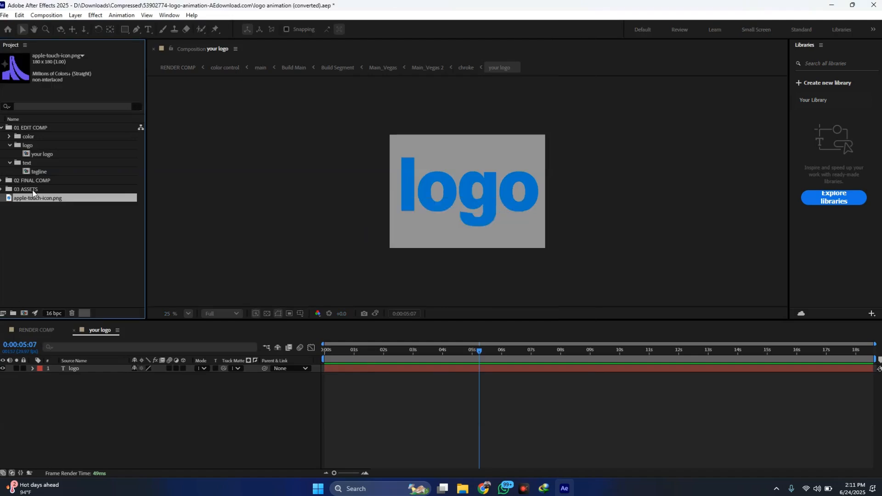
left_click_drag(23, 197, 62, 368)
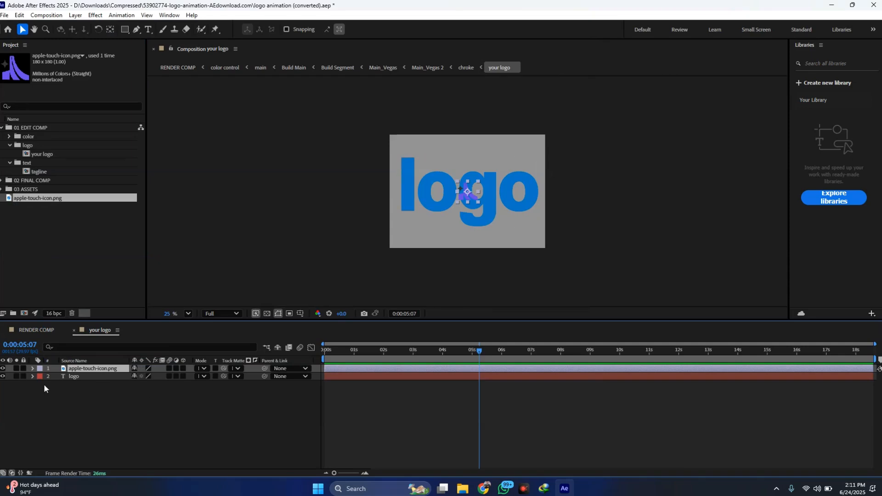
- Hide the logo text layer and scale the apple-touch-icon.png layer up to 459%
left_click(3, 376)
key("s")
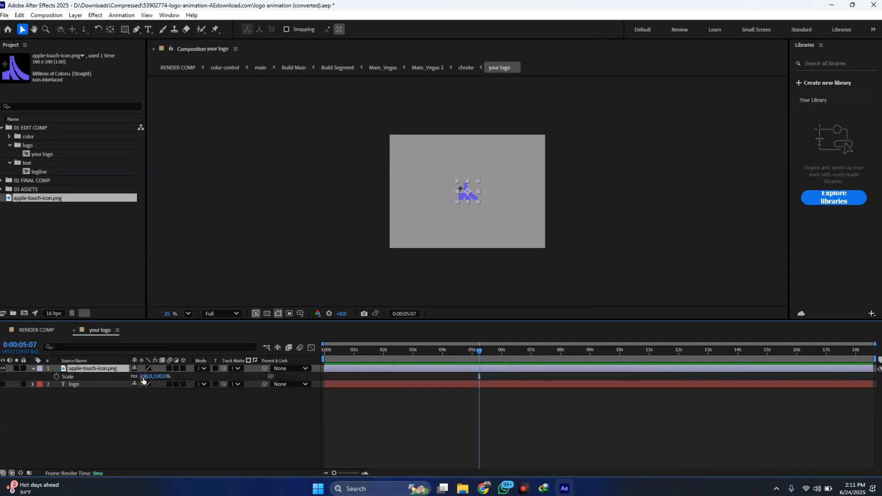
key("s")
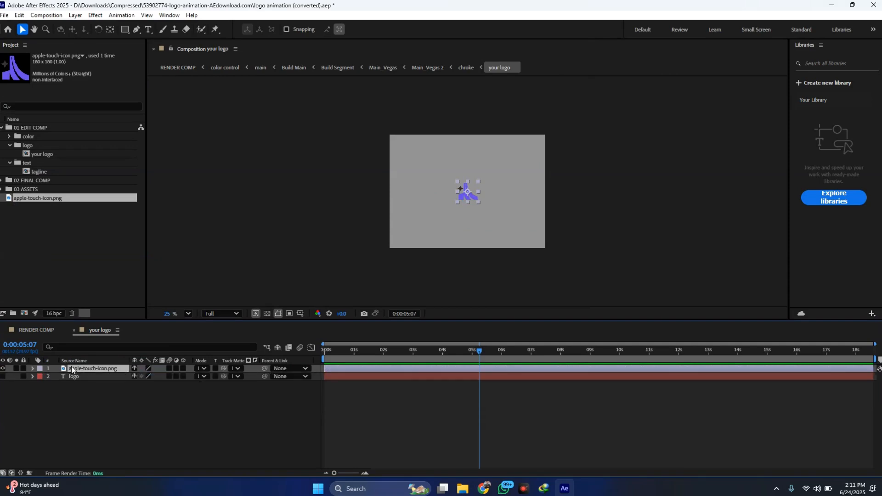
left_click(33, 369)
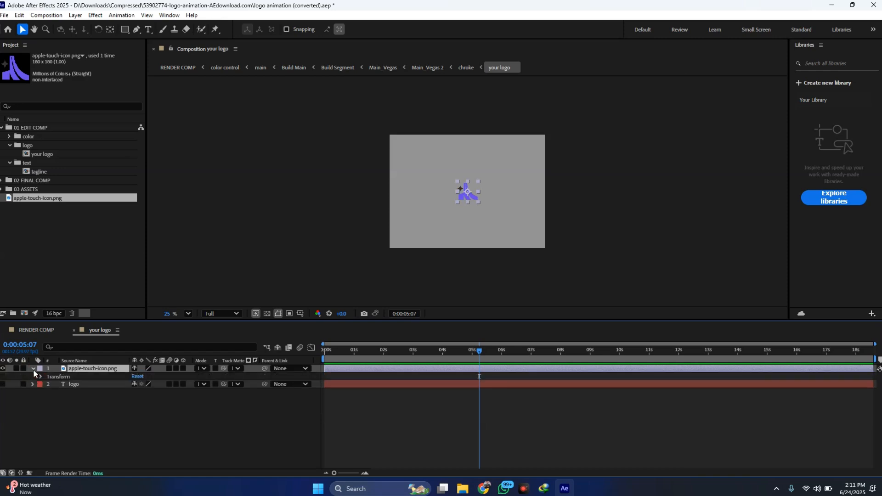
left_click(40, 377)
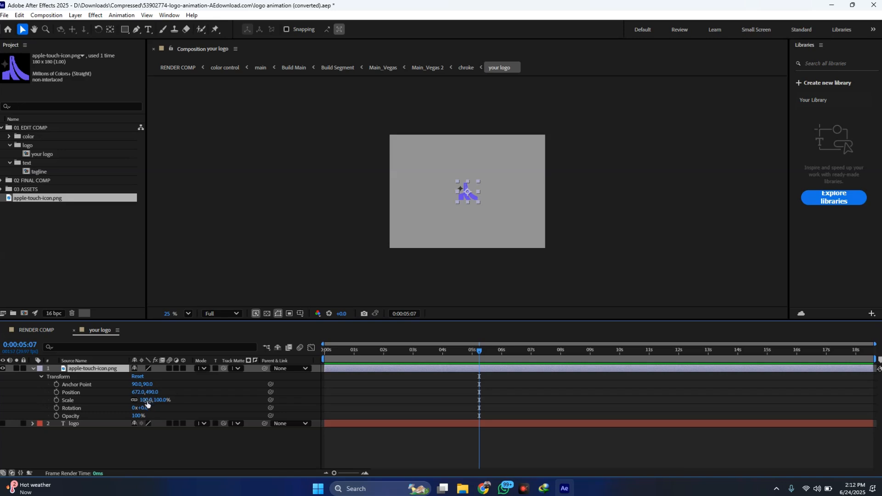
left_click_drag(143, 404, 289, 385)
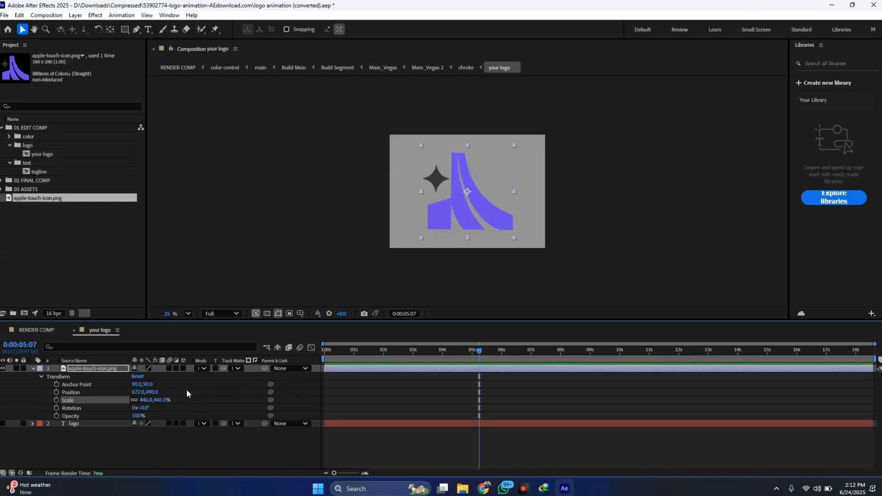
left_click_drag(149, 400, 144, 400)
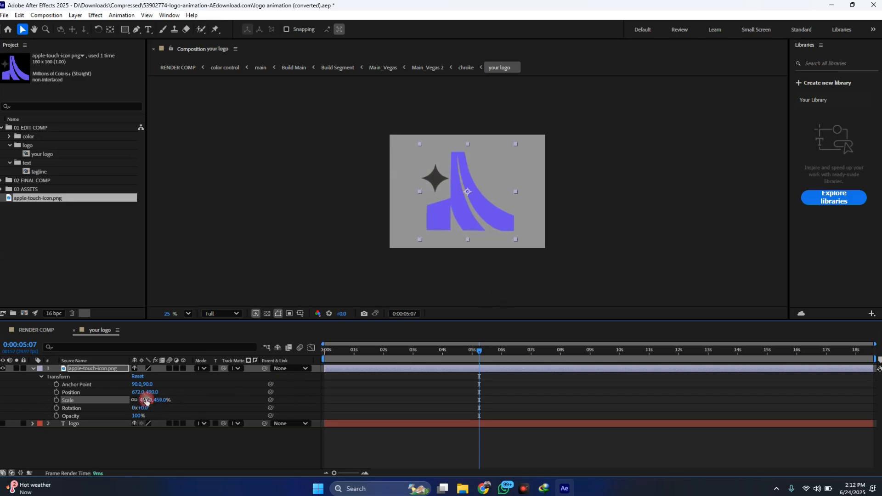
left_click(32, 369)
- Return to RENDER COMP and move the current time to 0:00:07:19
left_click(32, 330)
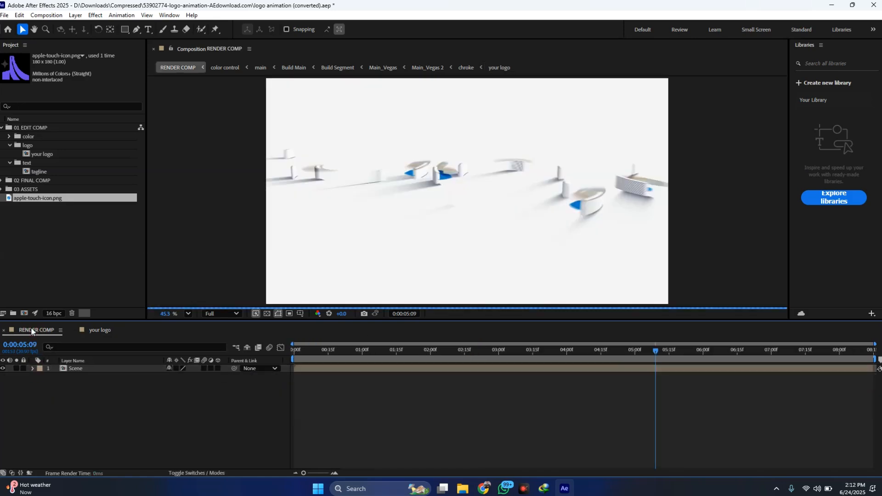
left_click_drag(387, 352, 814, 354)
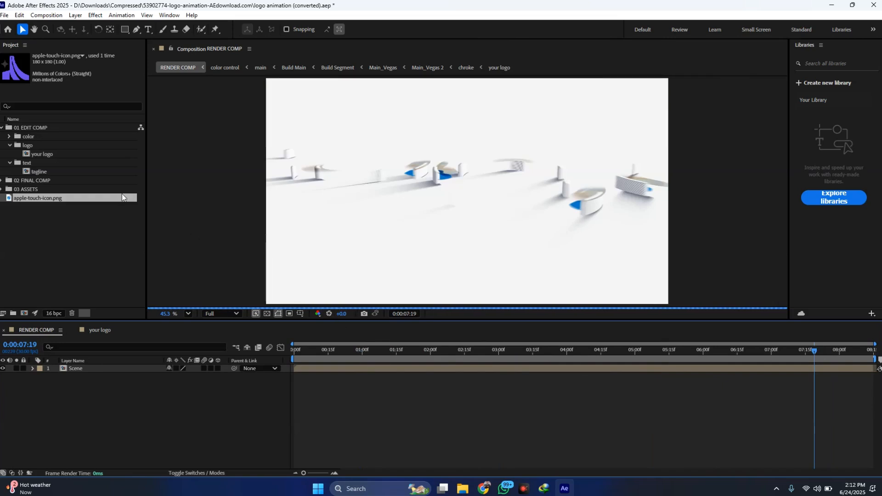
- Open the tagline composition, check its YOUR TAGLINE text in edit mode, and close the floating text properties
left_click(39, 173)
double_click(49, 173)
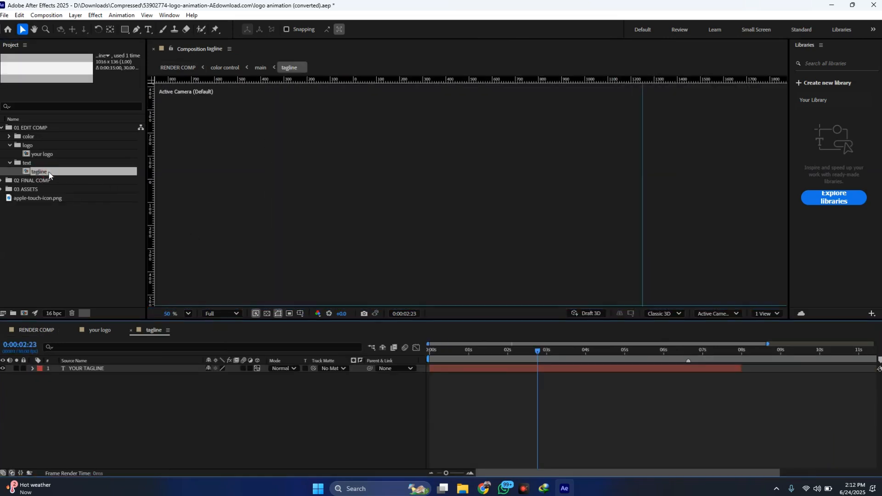
mouse_move(548, 356)
left_mouse_down()
mouse_move(490, 352)
mouse_move(540, 352)
left_mouse_up()
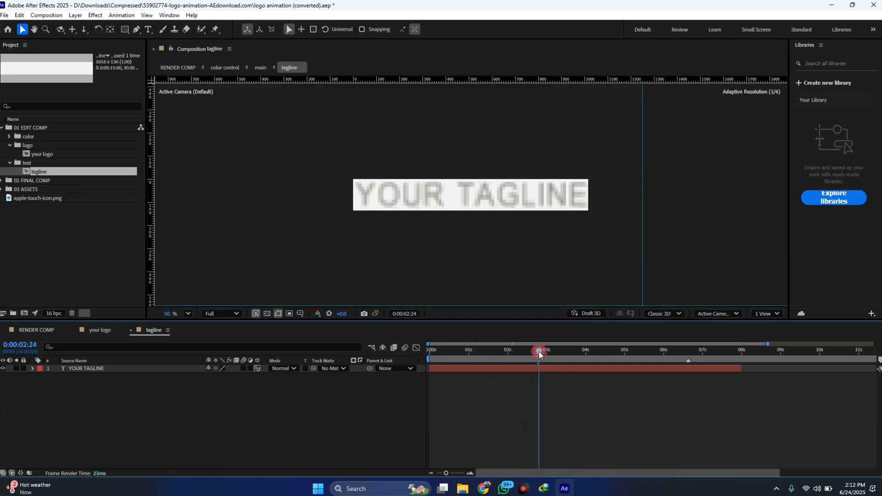
double_click(542, 368)
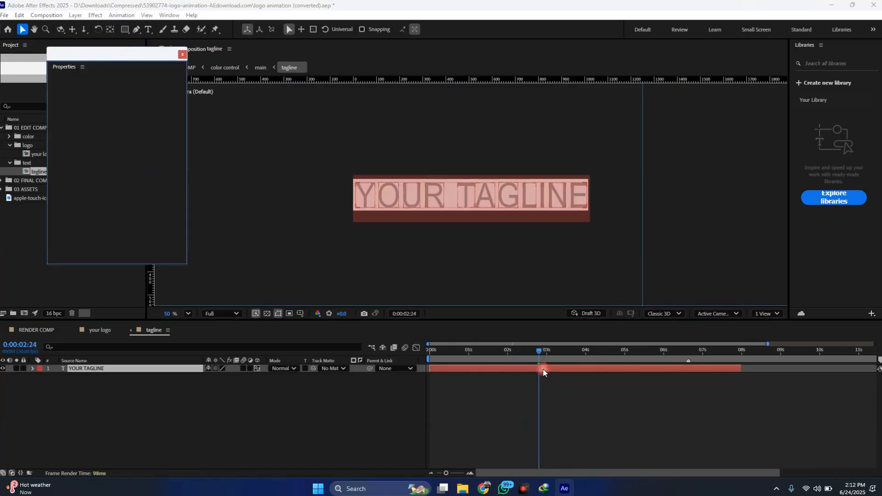
left_click(182, 55)
left_click(522, 202)
left_click(561, 387)
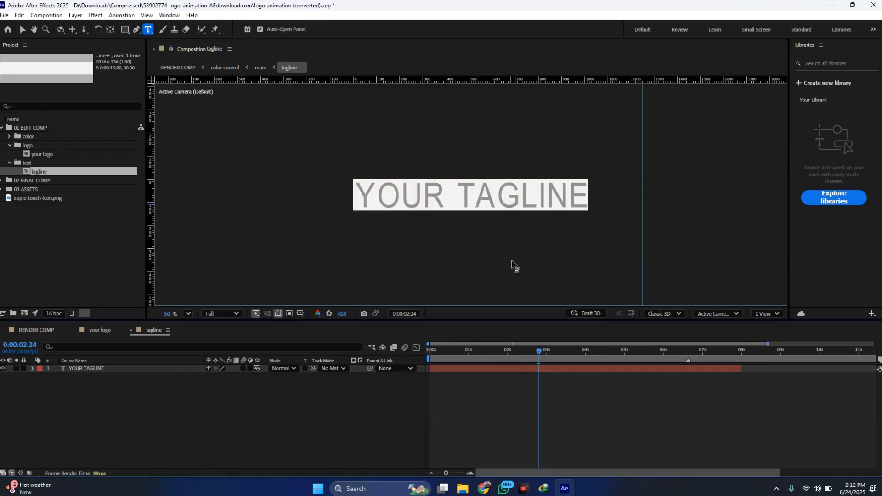
- Go back to RENDER COMP and expand the 02 FINAL COMP folder to select the composition
left_click(64, 330)
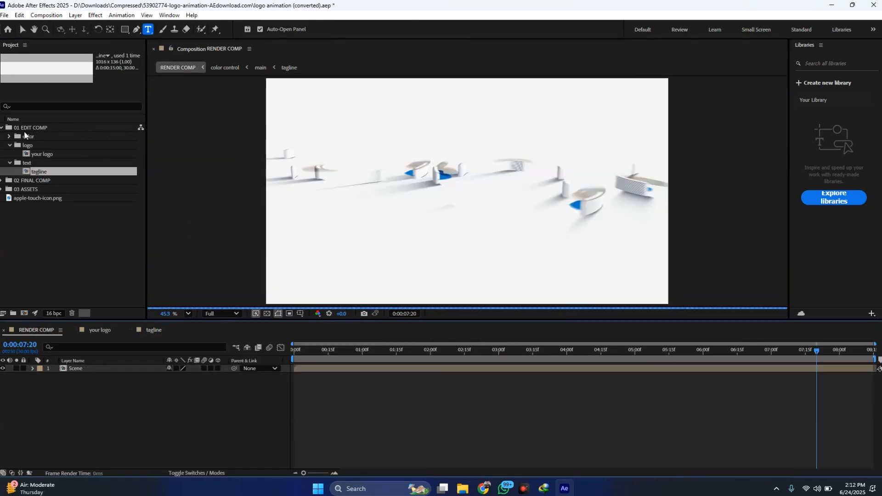
left_click(2, 180)
left_click(43, 190)
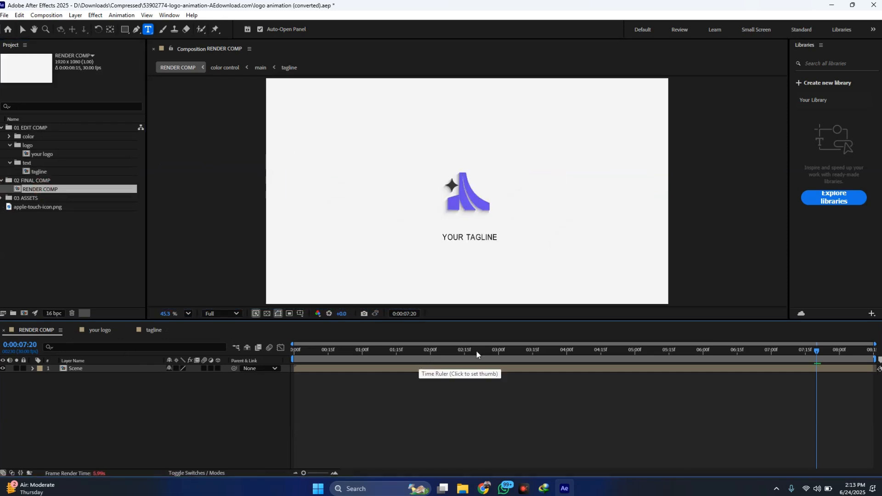
- Check the new logo at 0:00:07:06 in RENDER COMP and play the animation preview
left_click_drag(516, 351, 785, 352)
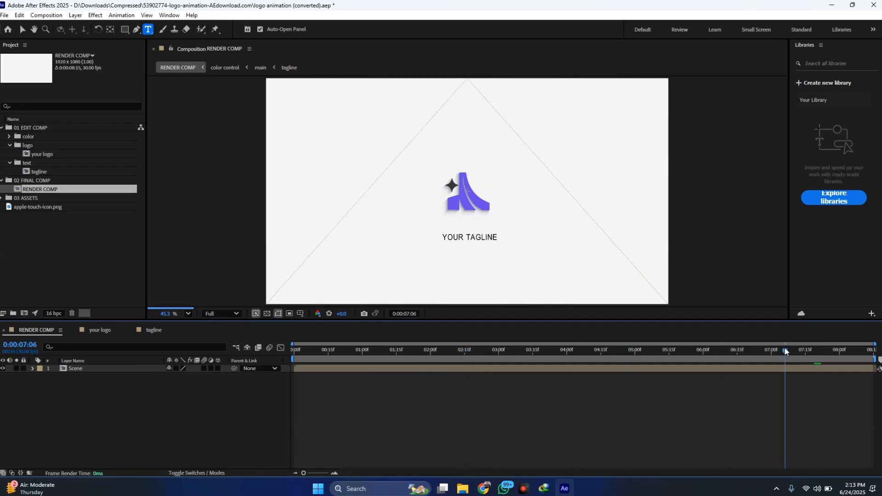
key("space")
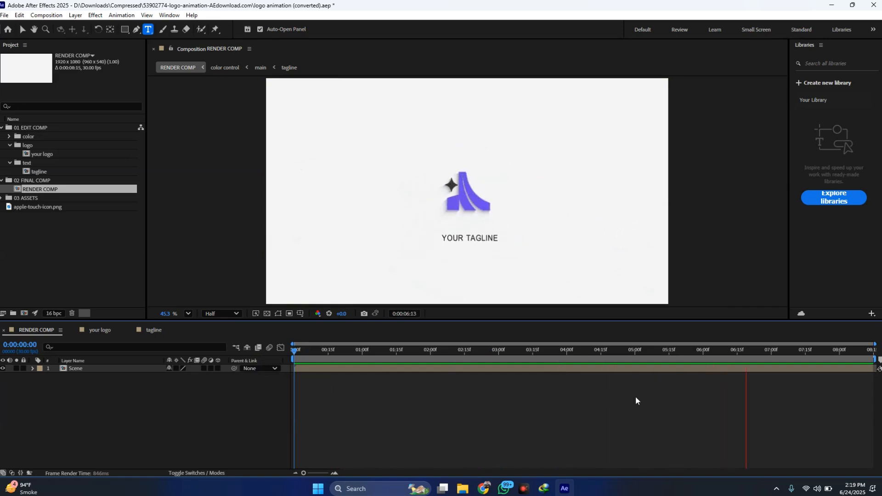
key("space")
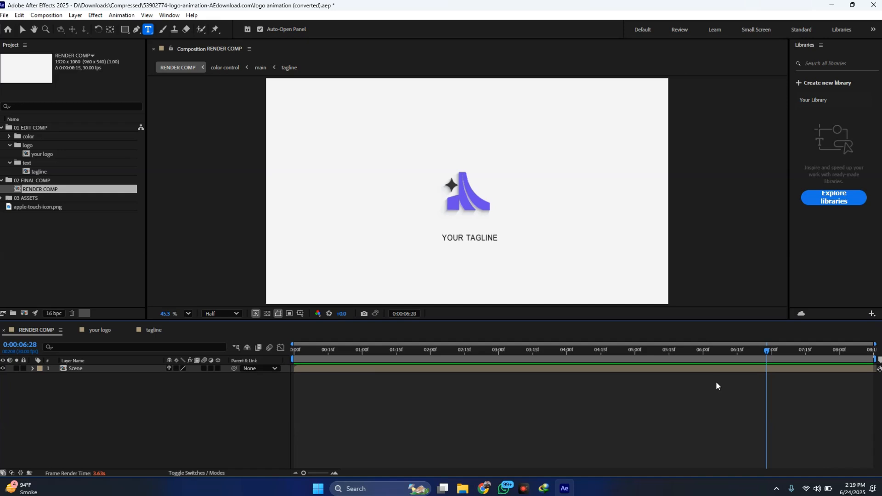
- Scrub RENDER COMP back to 0:00:03:08 and check the available preview resolution options
left_click_drag(718, 360, 517, 358)
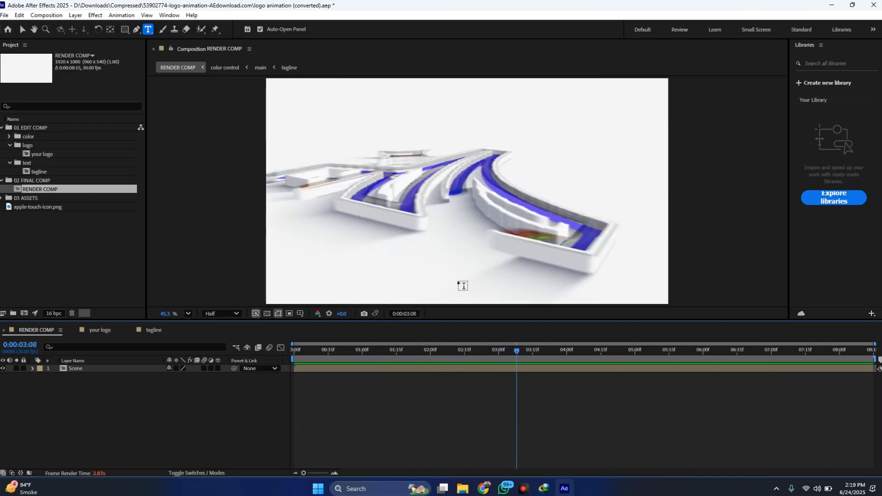
left_click(225, 313)
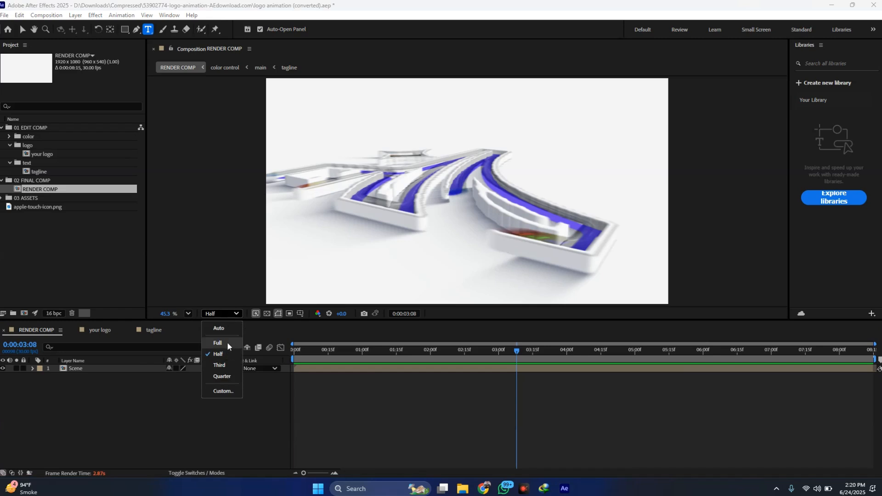
left_click(537, 379)
- Move RENDER COMP to 0:00:07:19 and open the Scene layer's nested color control composition
left_click(812, 371)
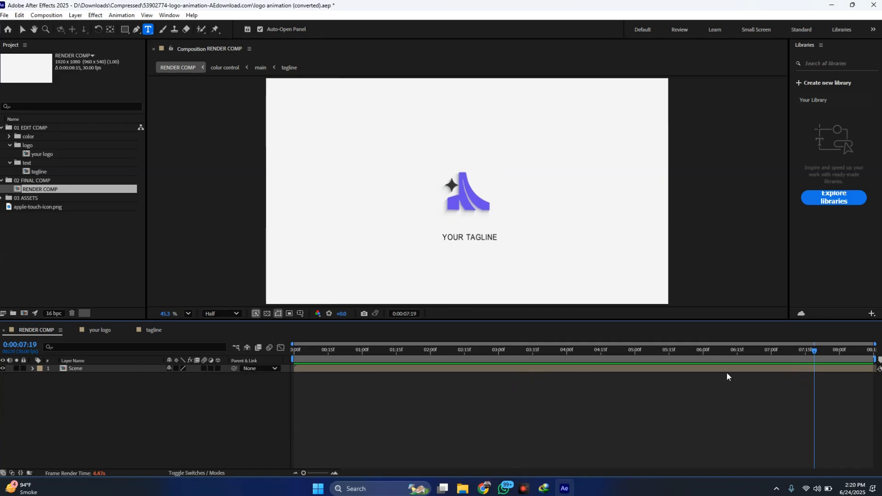
left_click(651, 370)
double_click(652, 370)
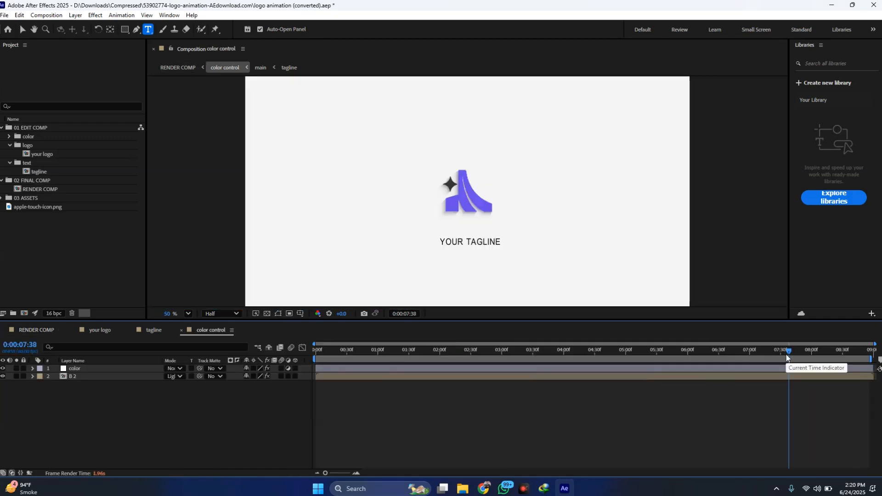
- Open the nested main composition from color control's B 2 layer and enlarge the timeline area to show all layers
mouse_move(787, 352)
left_mouse_down()
mouse_move(751, 357)
mouse_move(773, 353)
left_mouse_up()
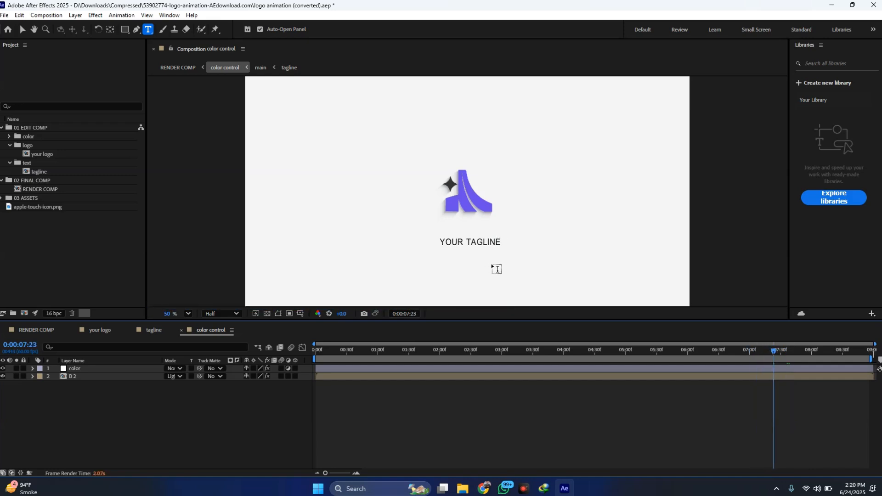
left_click(134, 379)
double_click(133, 377)
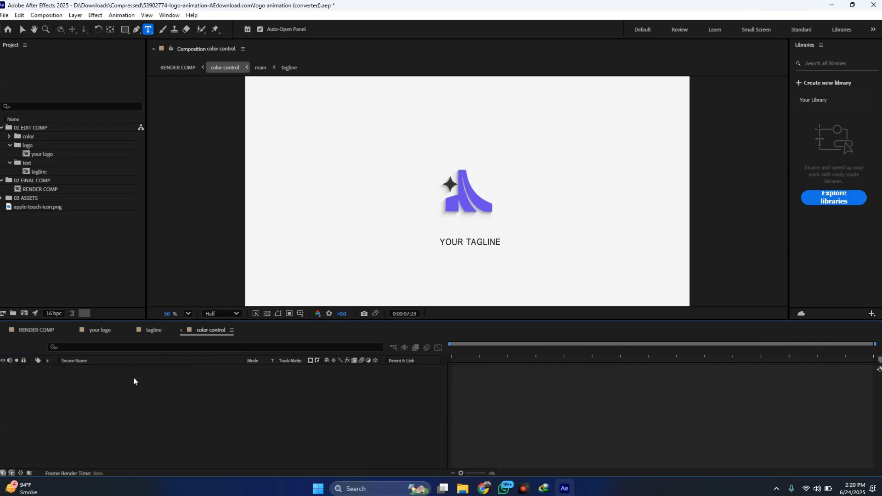
scroll(476, 388, "down", 2)
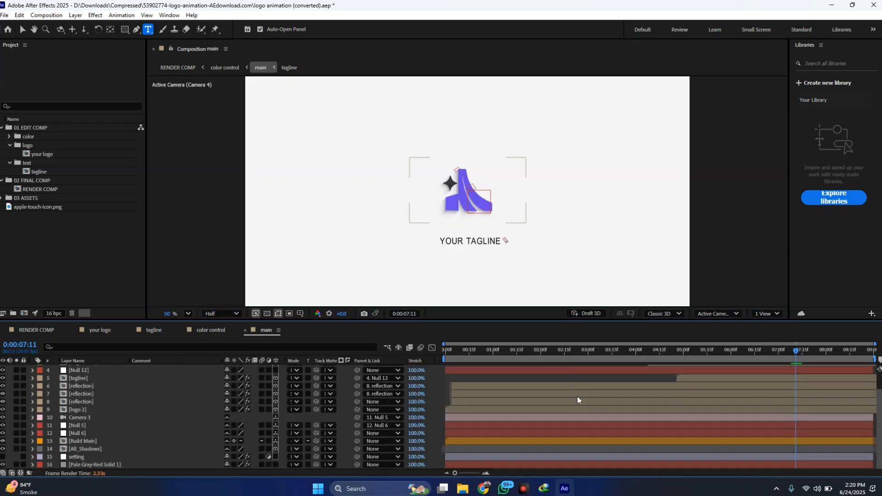
scroll(578, 396, "up", 2)
left_click_drag(508, 322, 507, 280)
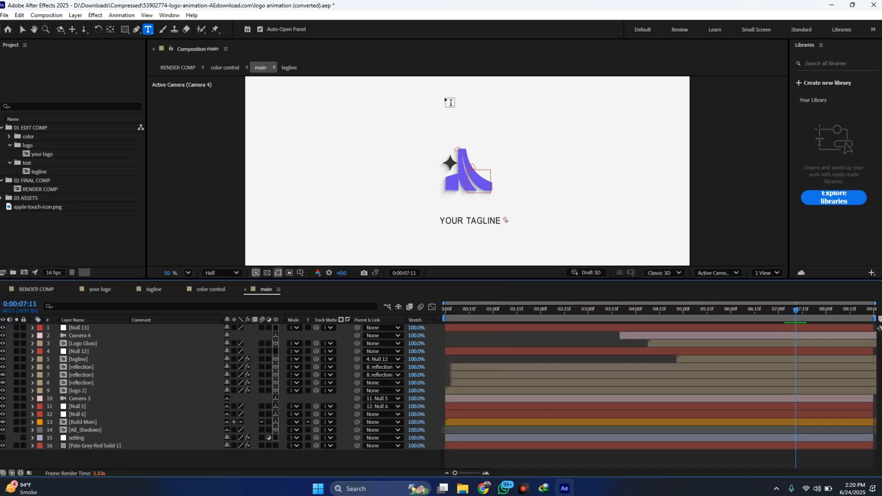
- Switch to the Selection tool and check the tagline layer's parent, Null 12, and that null's Position property
left_click(21, 31)
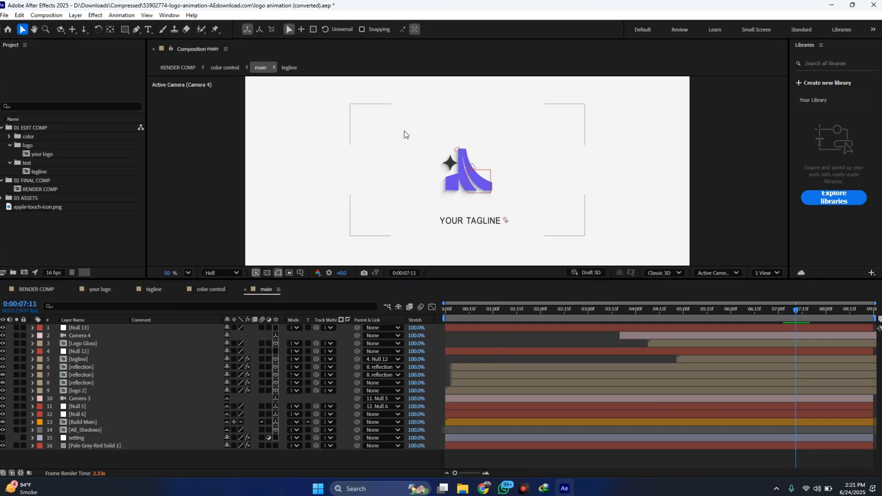
left_click(437, 223)
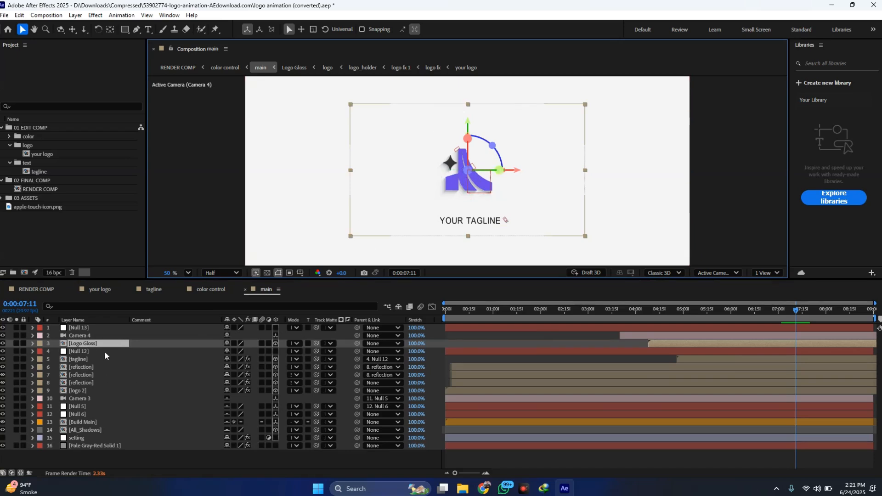
left_click(88, 360)
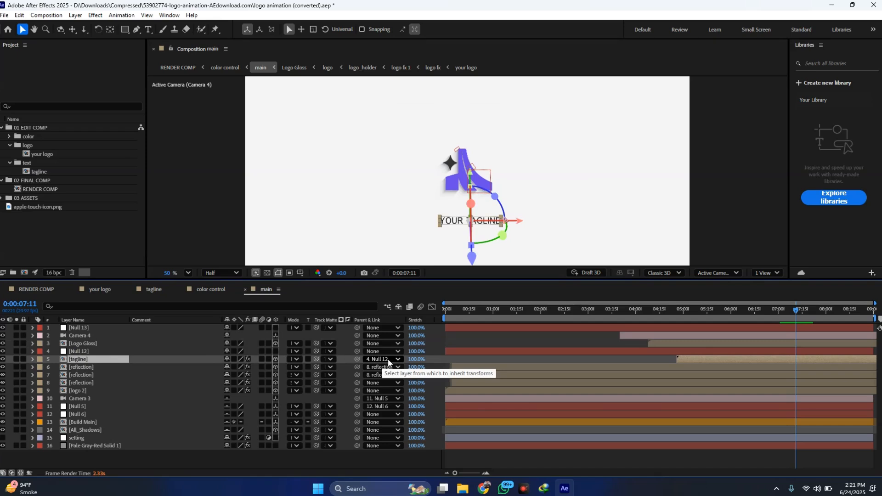
left_click(102, 352)
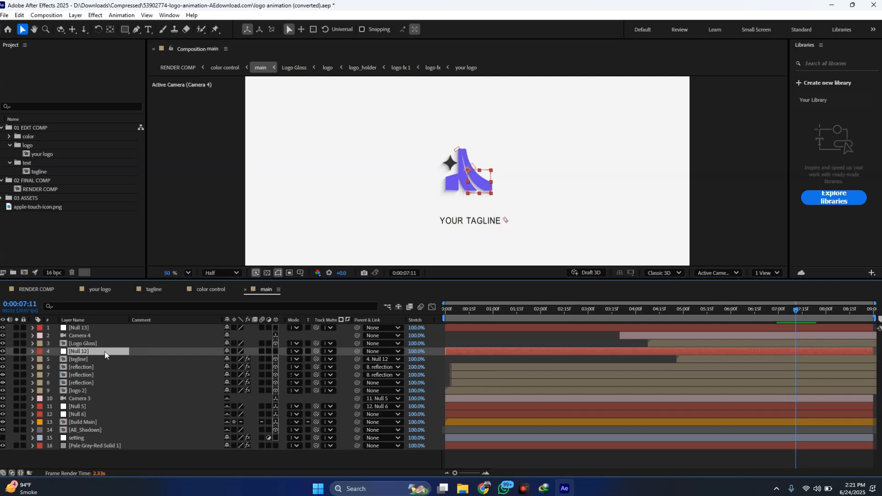
key("p")
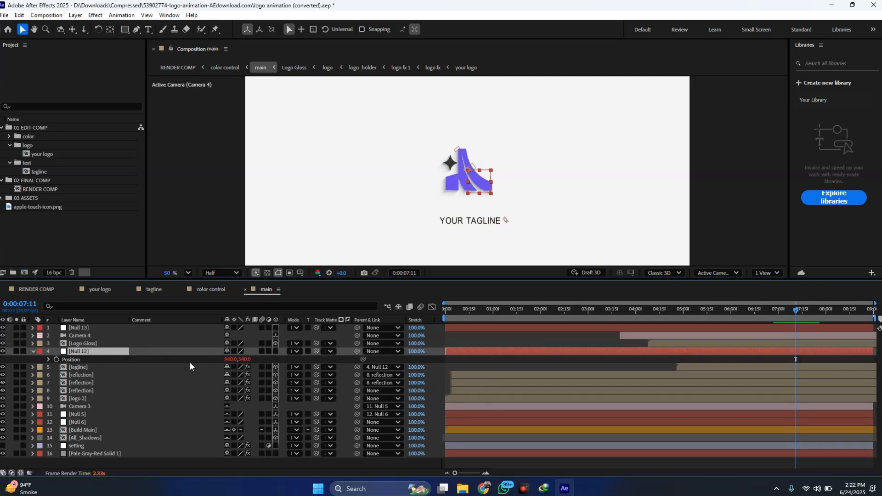
left_click(33, 352)
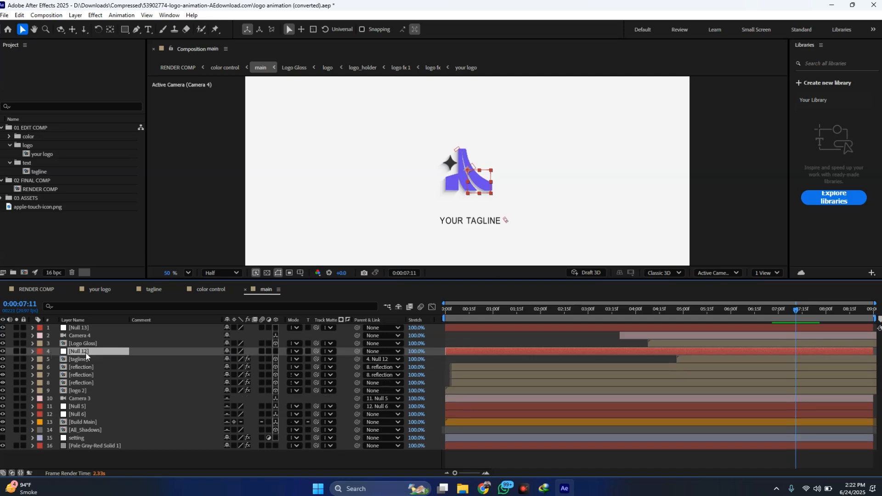
- Move the tagline layer vertically up in the main composition so it sits just beneath the logo
left_click(140, 358)
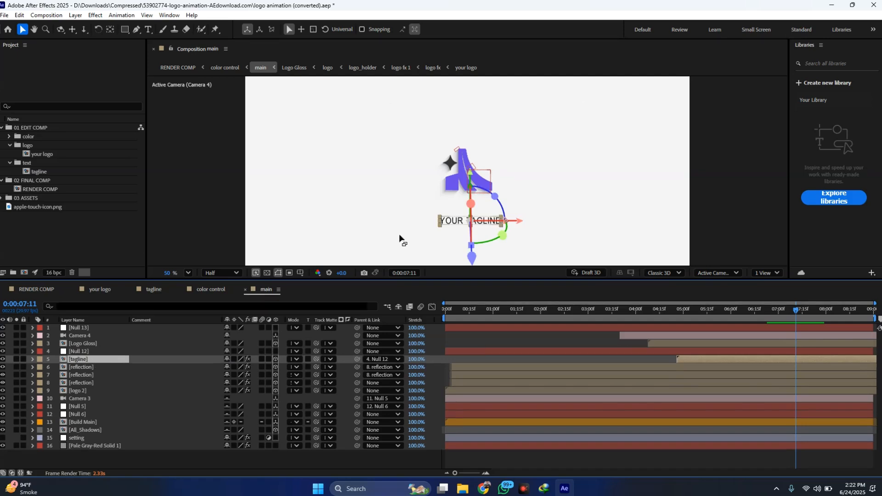
left_click_drag(470, 176, 471, 158)
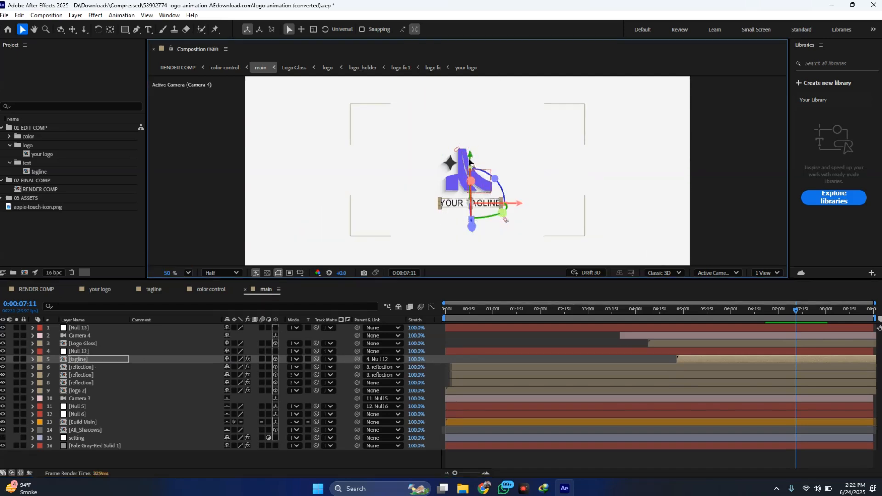
left_click_drag(472, 156, 472, 153)
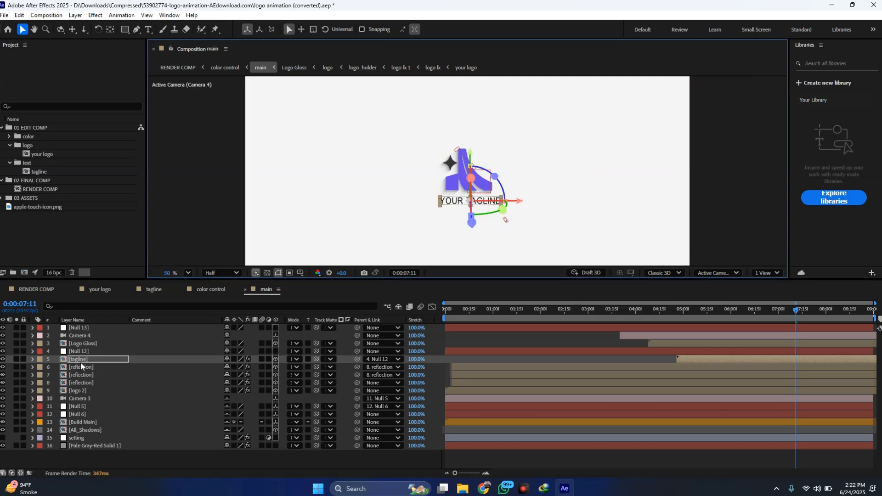
- Scale the tagline layer uniformly to 80% and deselect it
key("s")
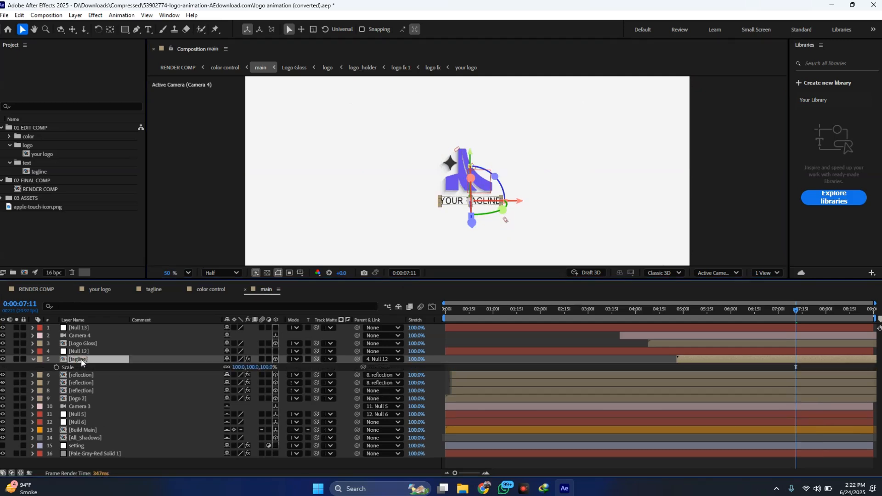
left_click_drag(237, 367, 231, 366)
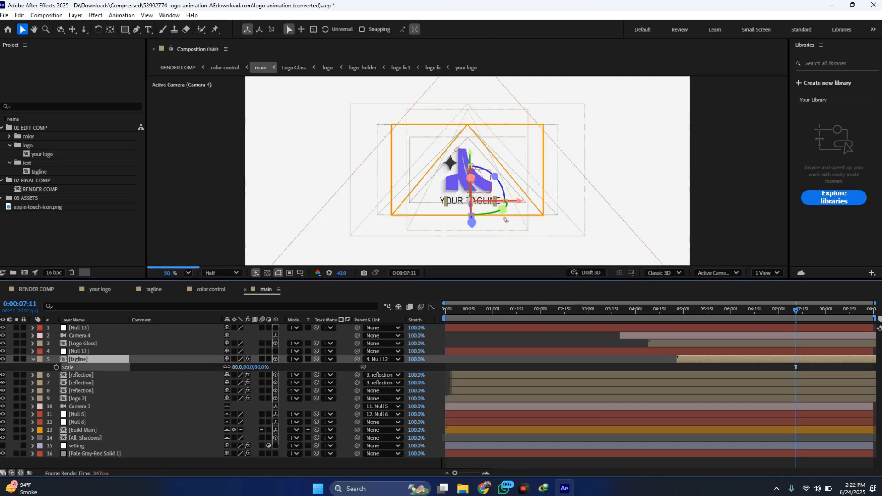
left_click(448, 232)
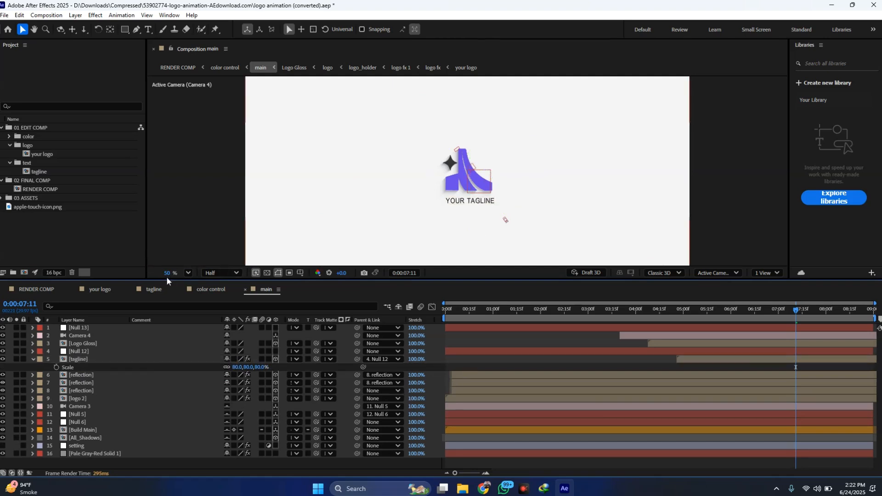
- Return to RENDER COMP and preview the whole animation from 0:00:00:00
left_click(29, 291)
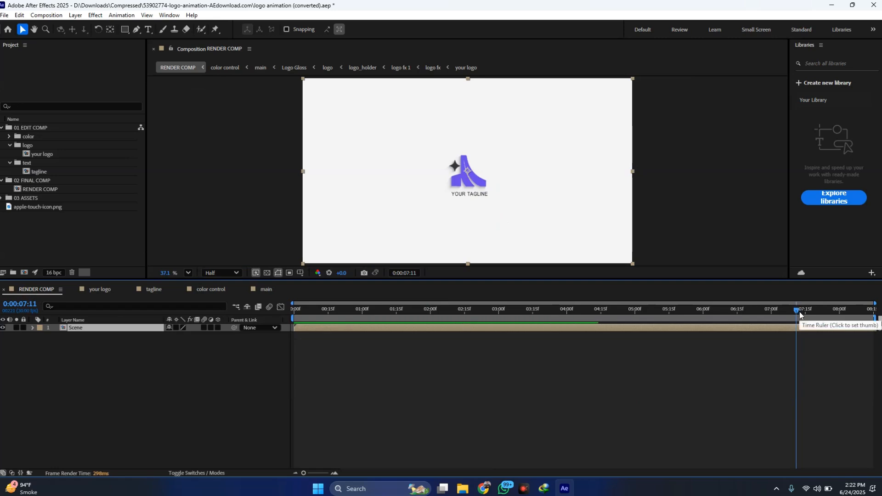
key("Home")
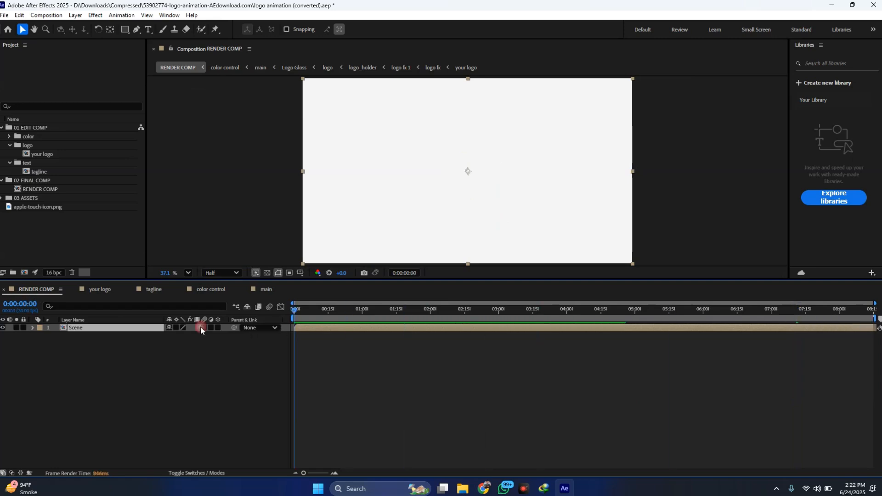
key("space")
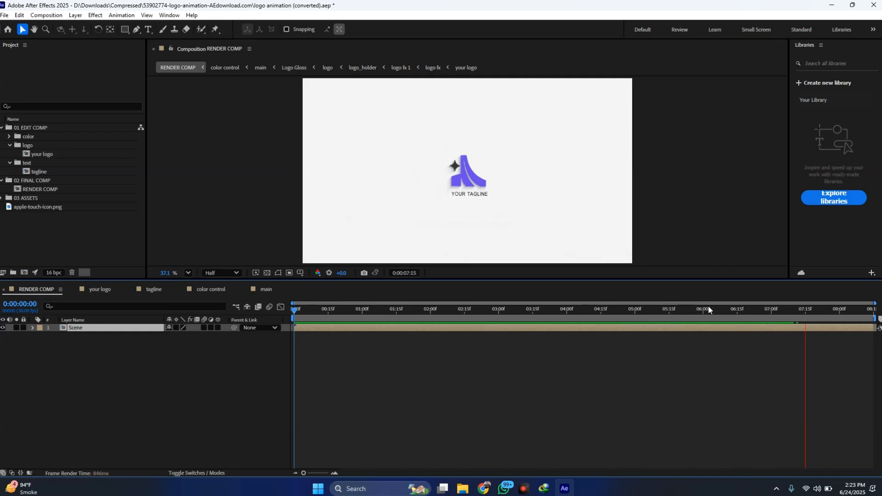
- Switch to Chrome, review the template's sample video on the aedownload.com page, and return to After Effects
left_click(483, 489)
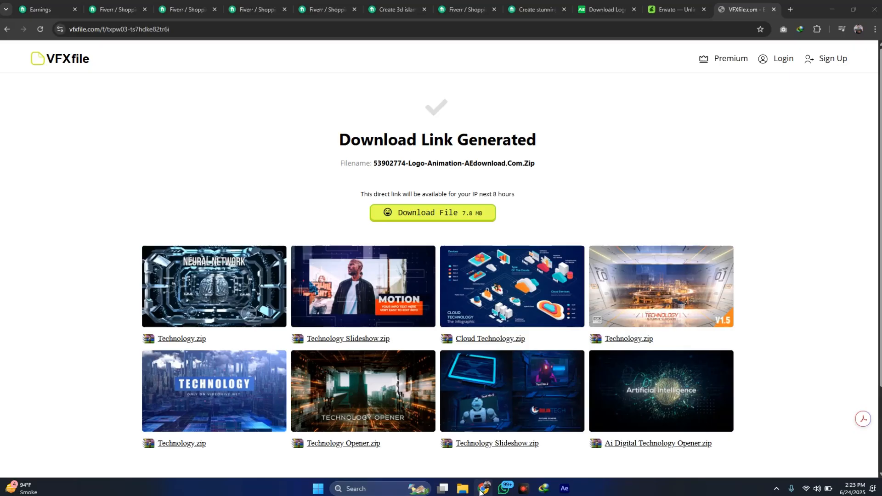
left_click(602, 9)
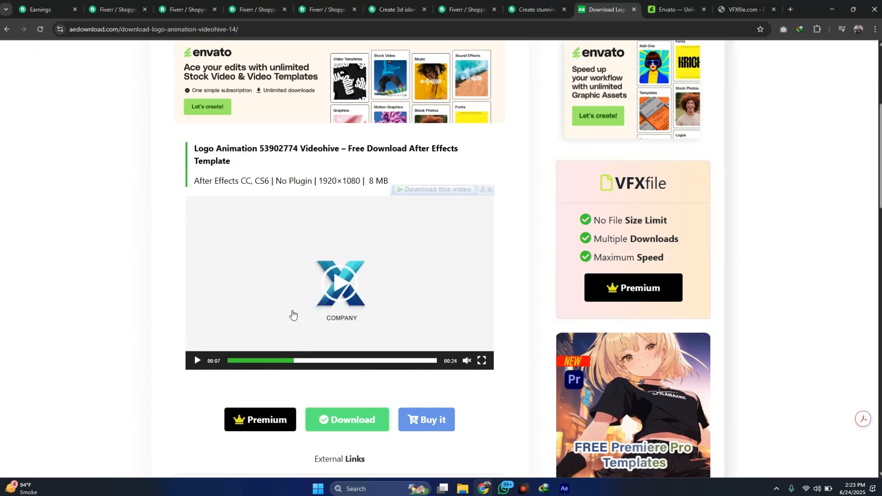
left_click(291, 361)
left_click(237, 361)
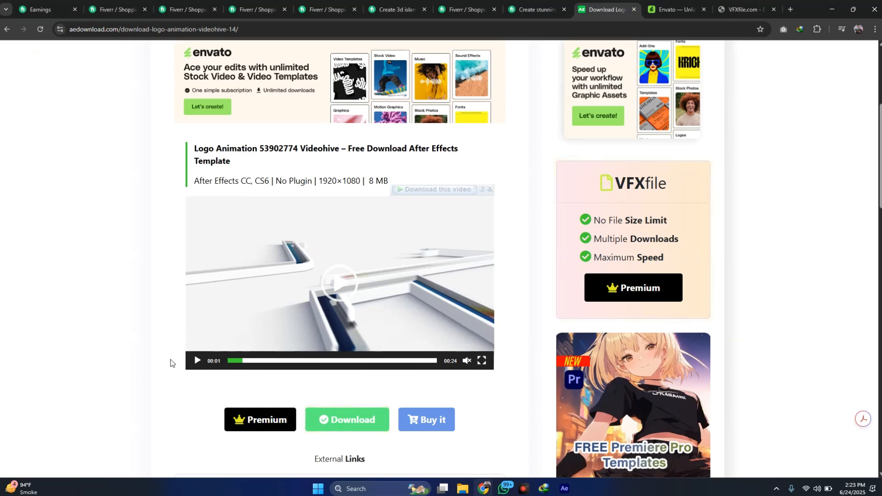
left_click(197, 361)
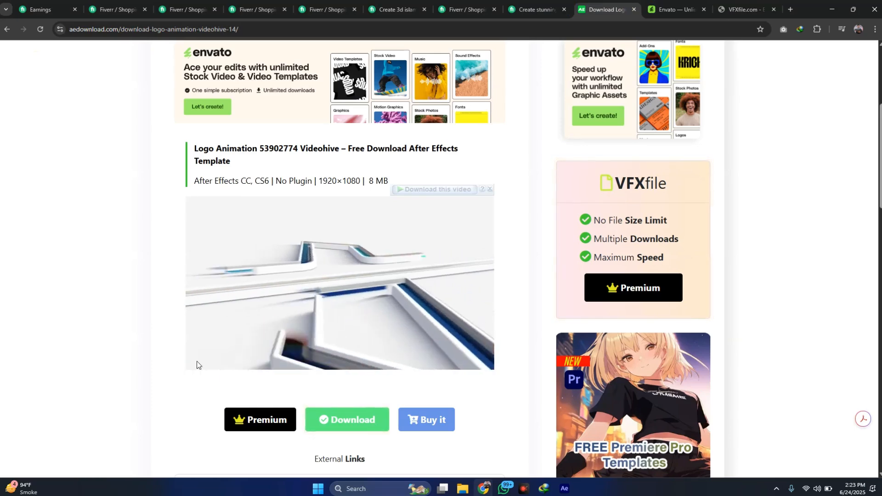
left_click(198, 362)
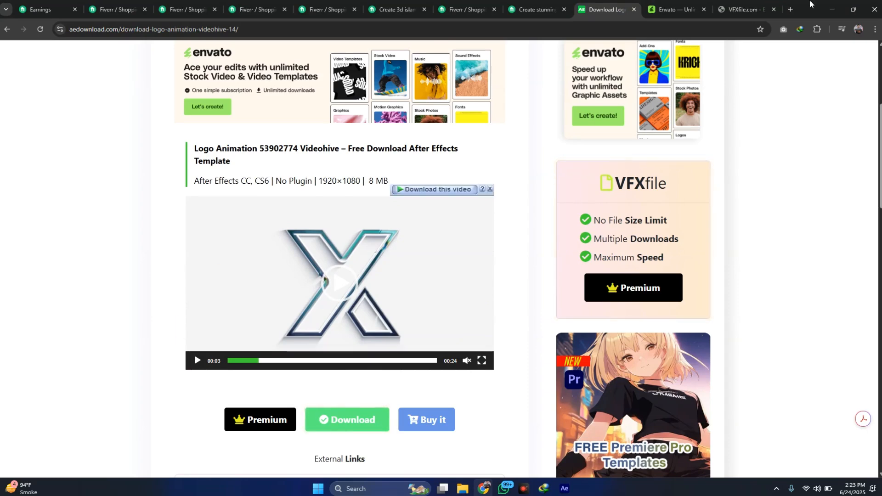
left_click(839, 2)
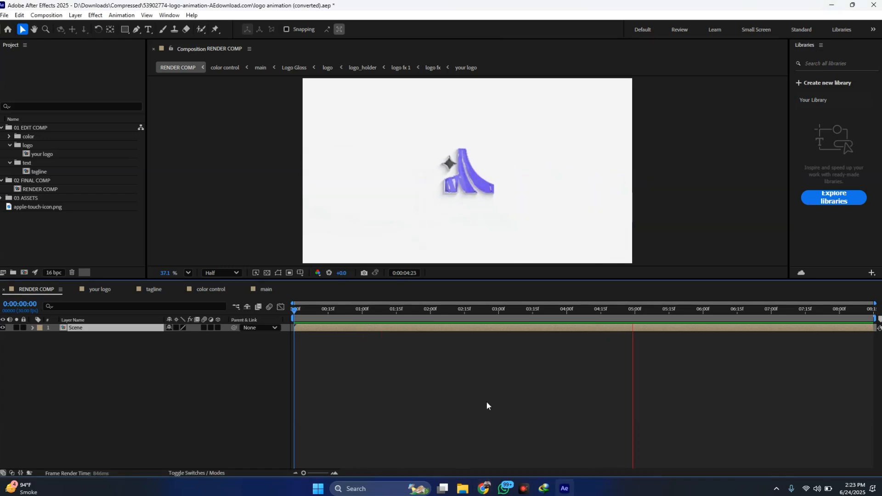
- Stop the preview and add RENDER COMP to the Render Queue
key("space")
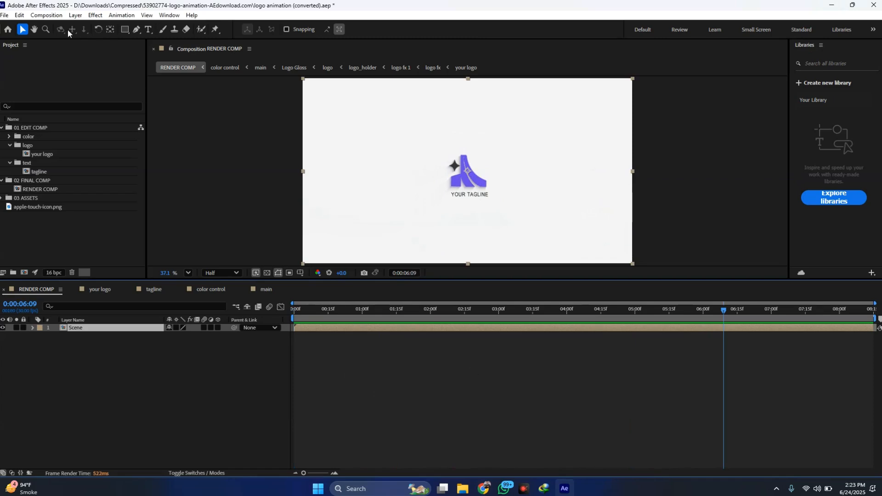
left_click(39, 16)
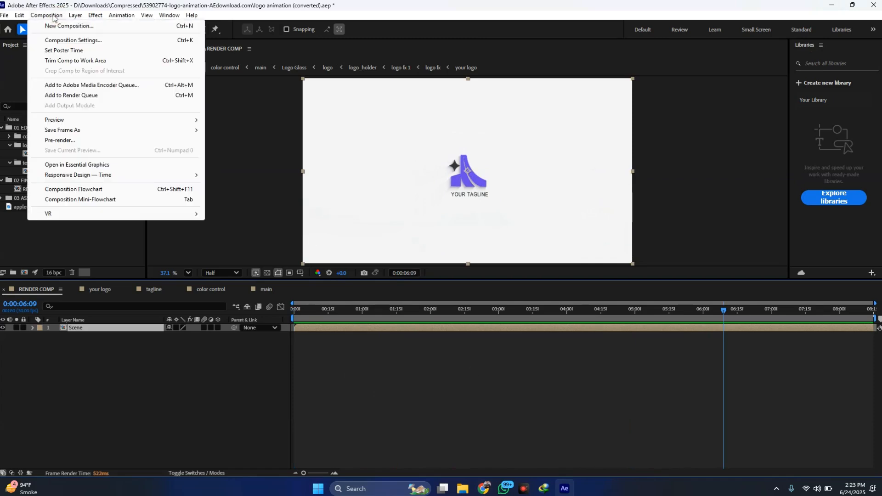
left_click(54, 97)
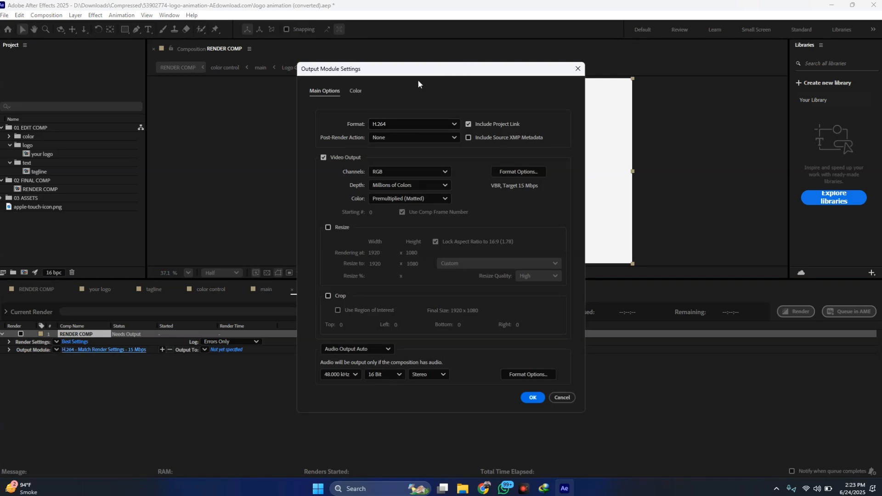
- Choose H.264 as the output module format for RENDER COMP and accept the settings
left_click(419, 123)
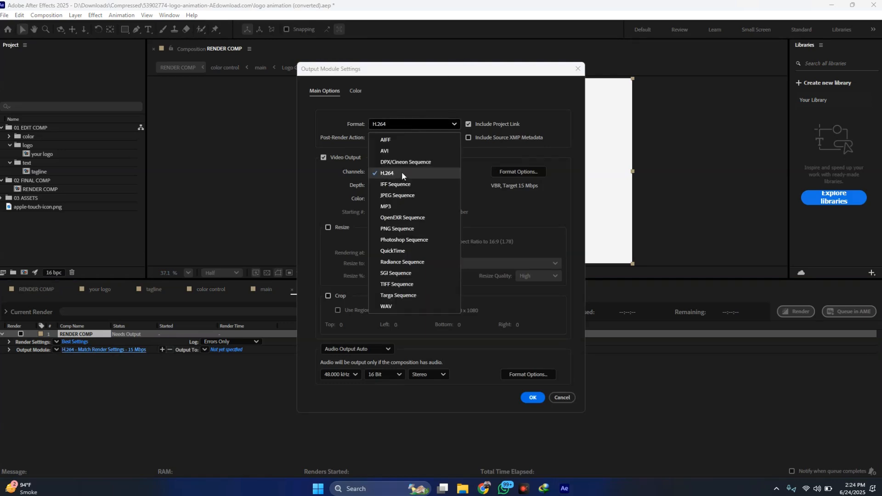
left_click(401, 173)
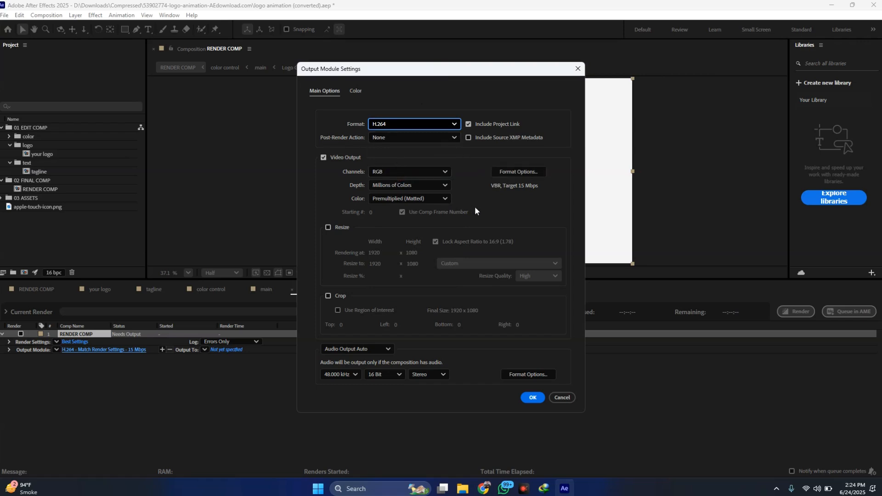
left_click(532, 396)
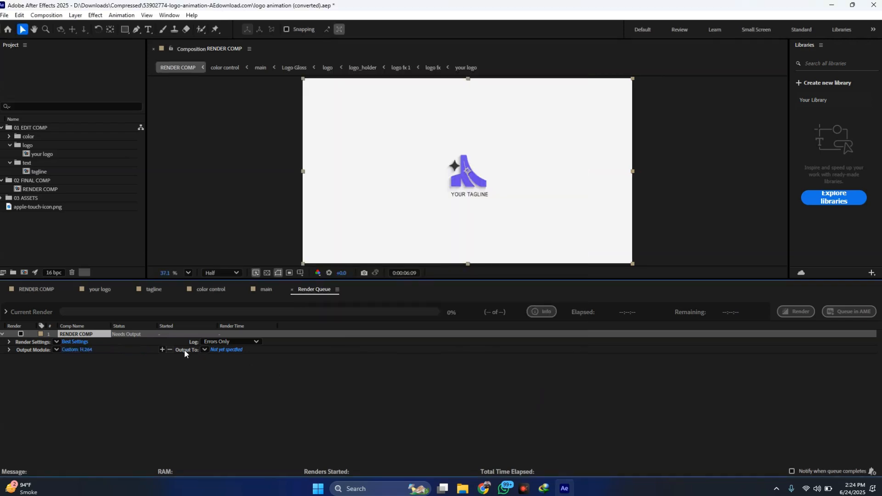
- Set the render output to RENDER COMP.mp4 in the Downloads folder on drive D
left_click(223, 350)
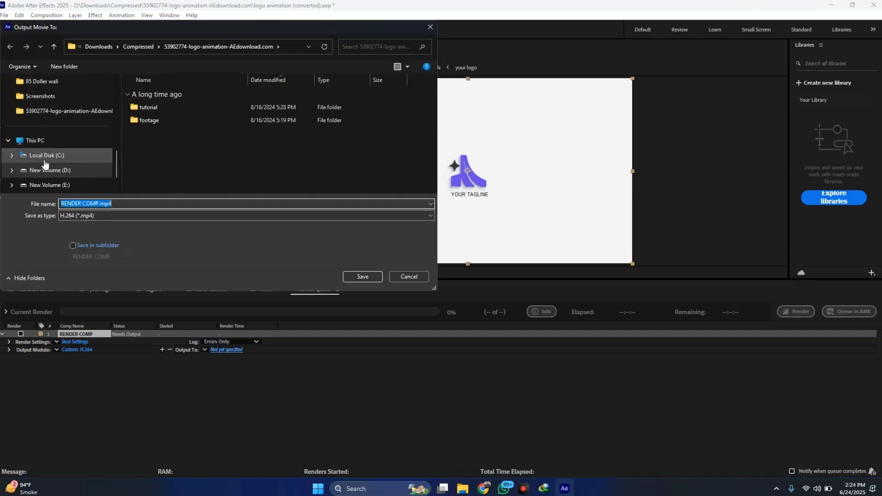
left_click(64, 171)
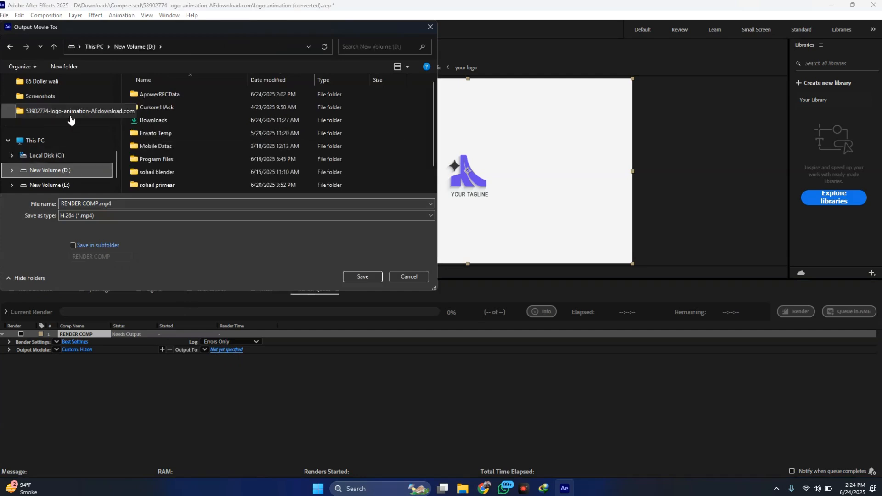
scroll(70, 115, "up", 5)
scroll(70, 115, "down", 5)
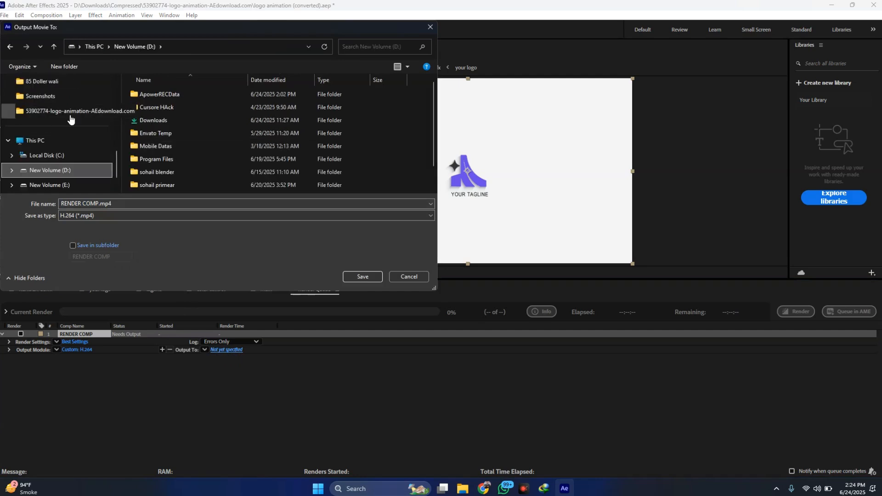
left_click(164, 122)
double_click(165, 122)
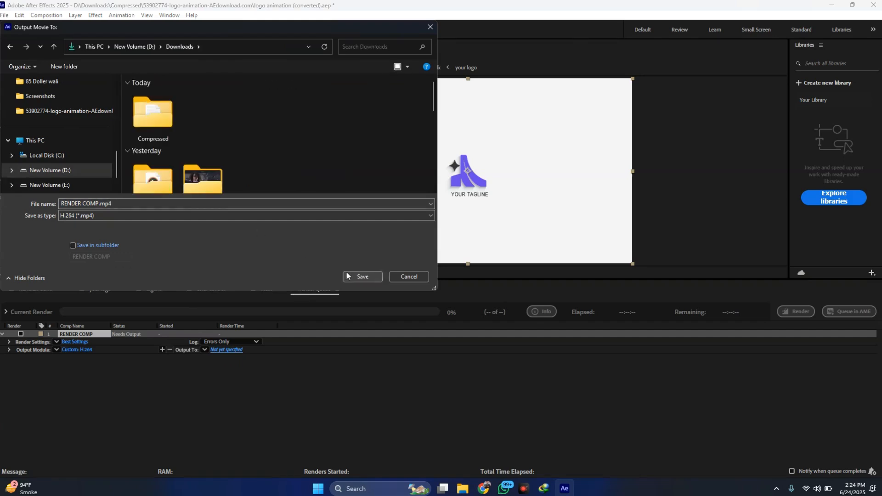
left_click(352, 277)
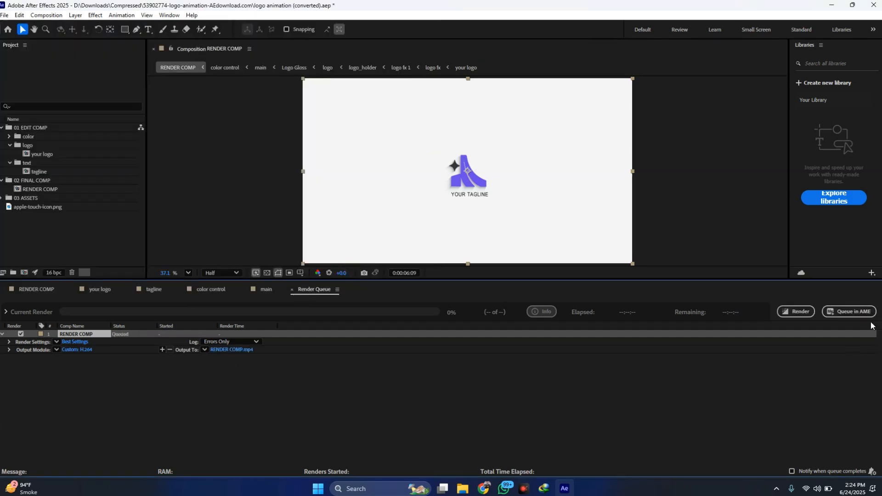